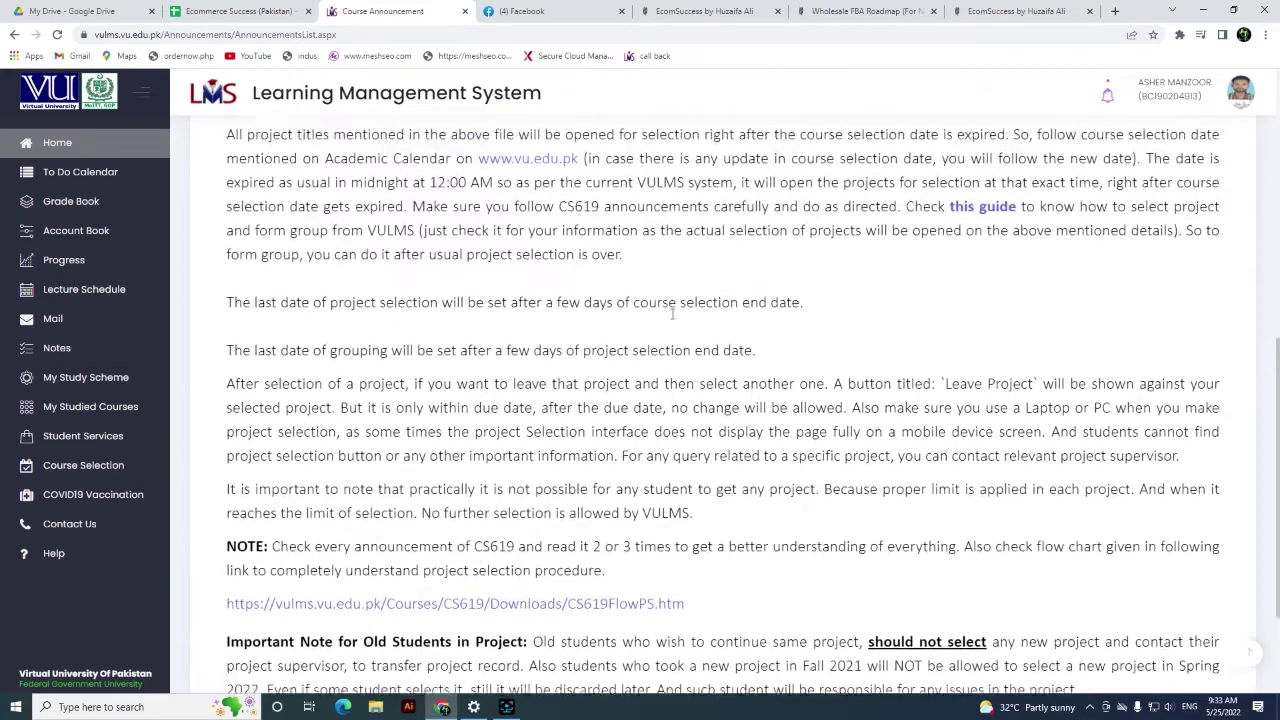
# Leave the course announcement and open the assignments page of the CS619 - Final Project course
pyautogui.scroll(5, 672, 318)
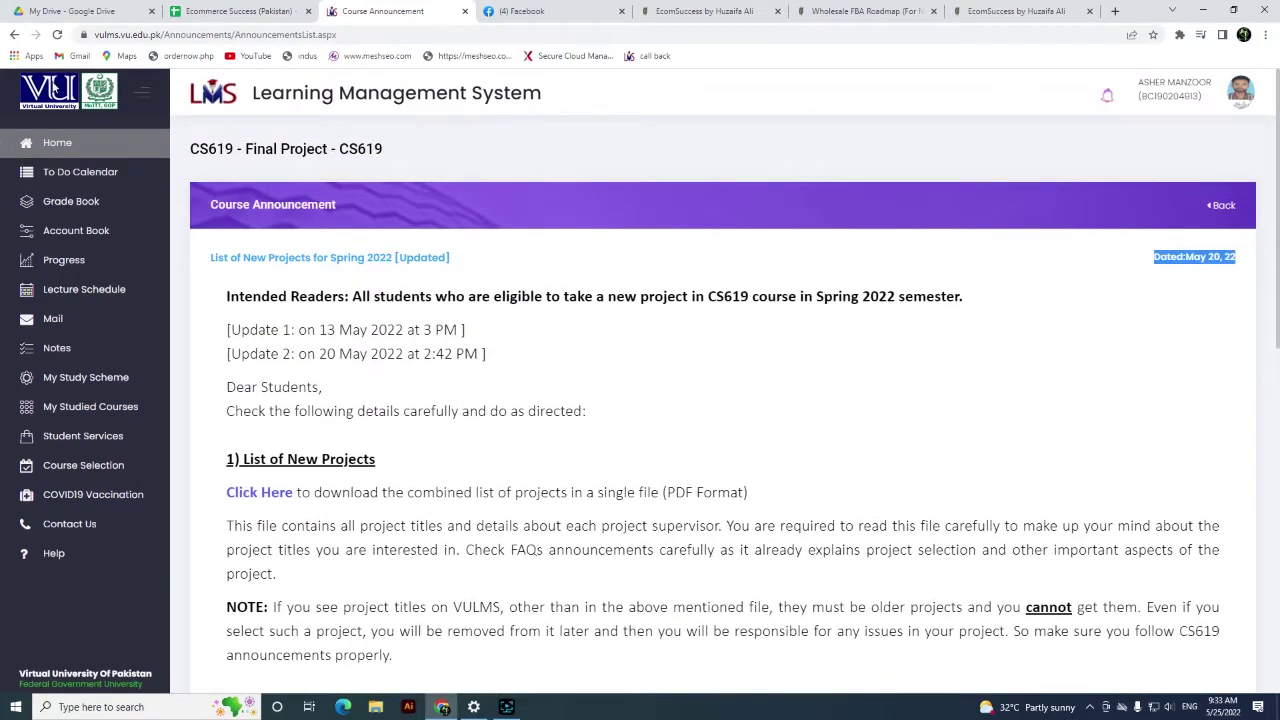
pyautogui.click(1228, 211)
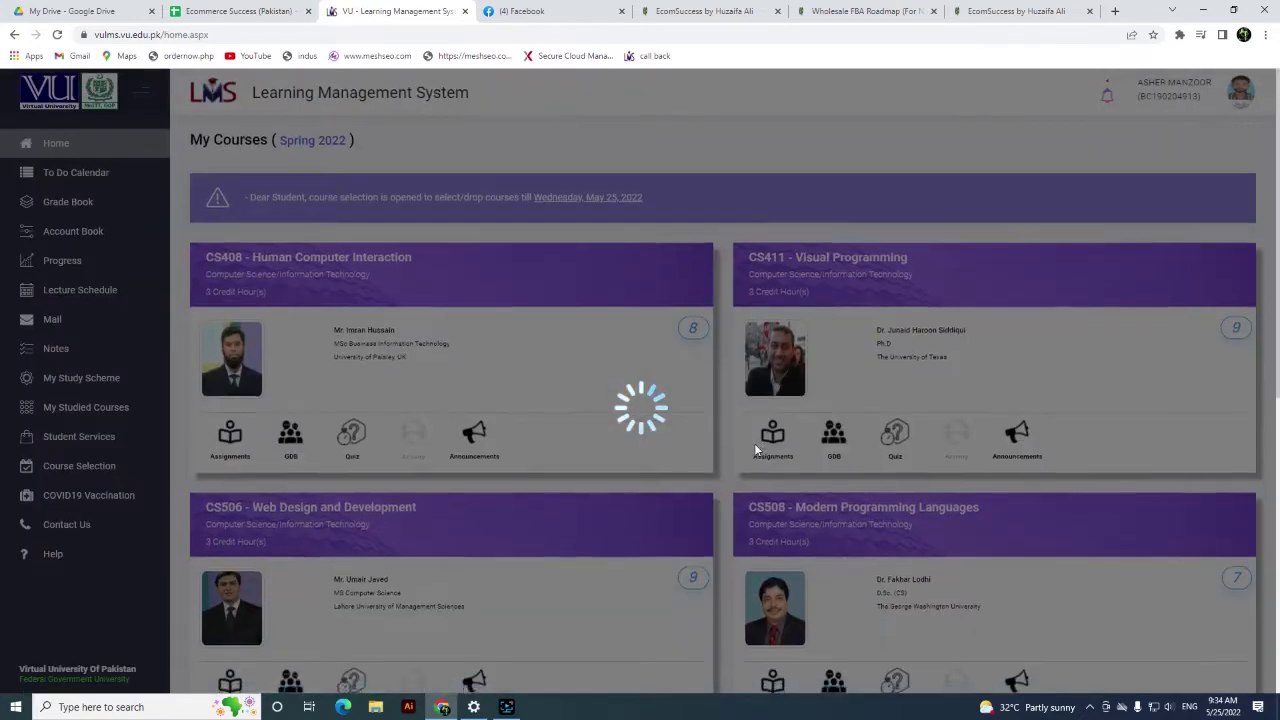
pyautogui.scroll(-5, 765, 410)
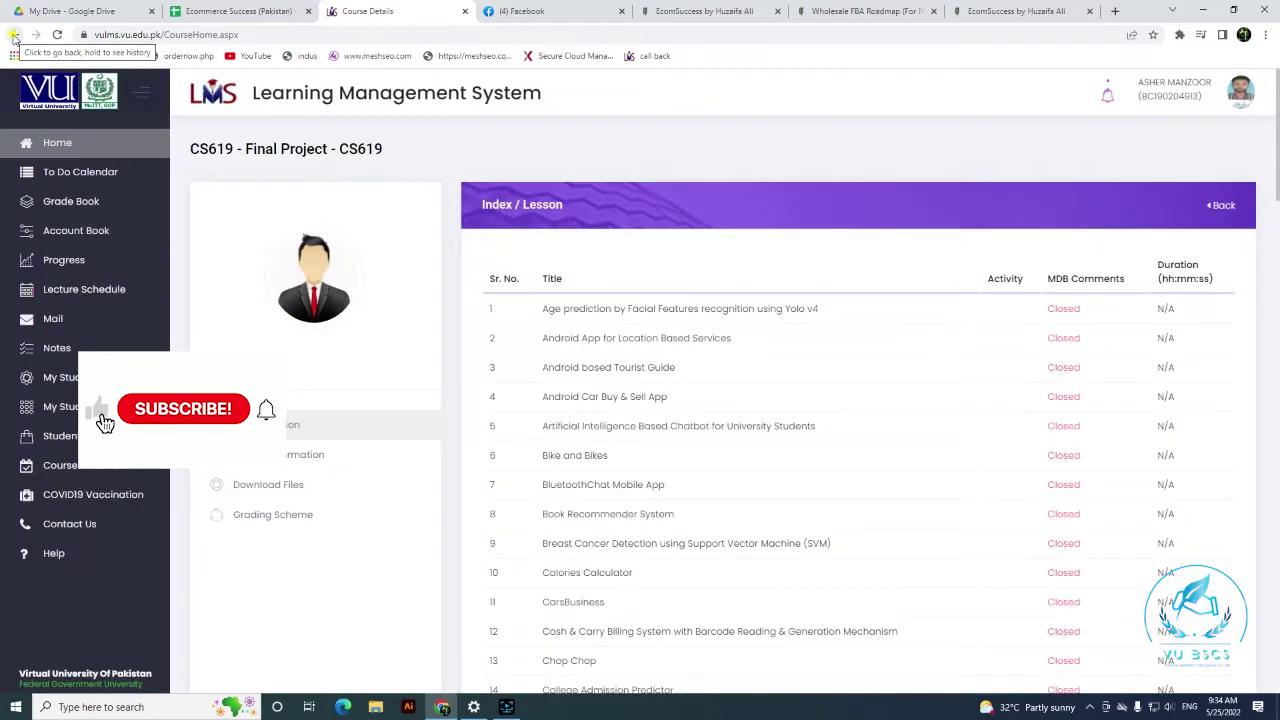
pyautogui.click(14, 35)
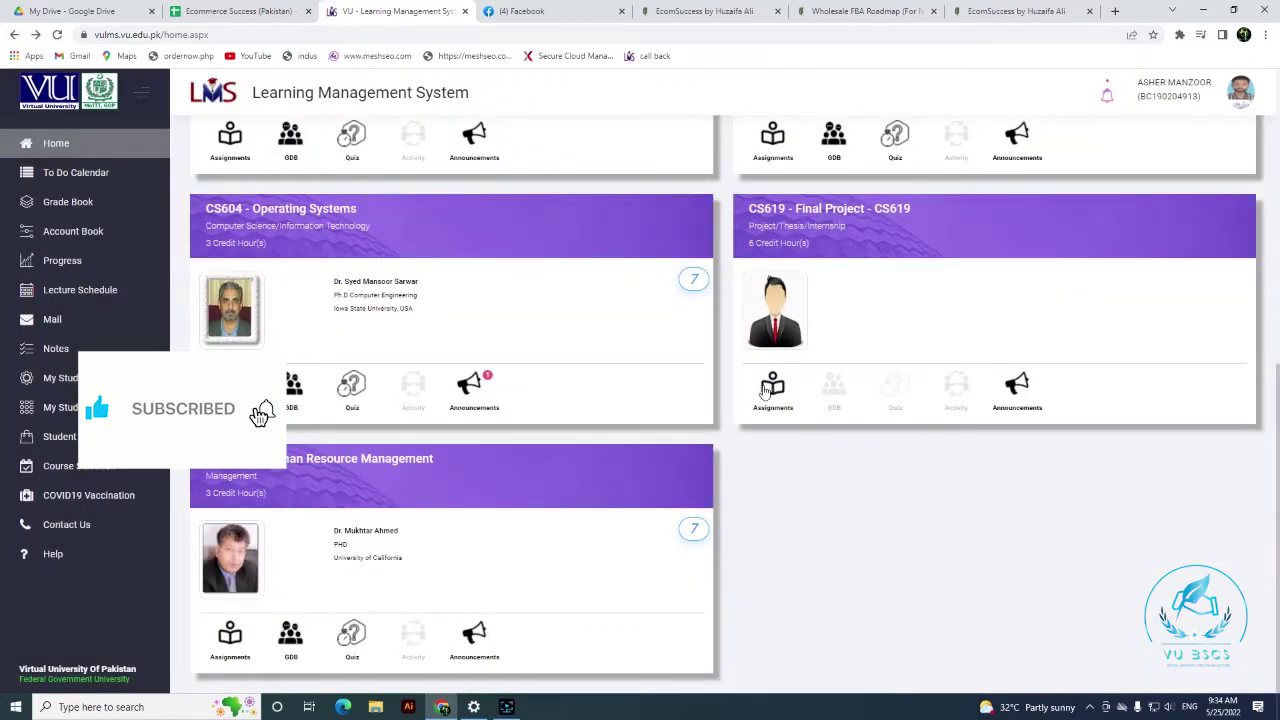
pyautogui.click(773, 392)
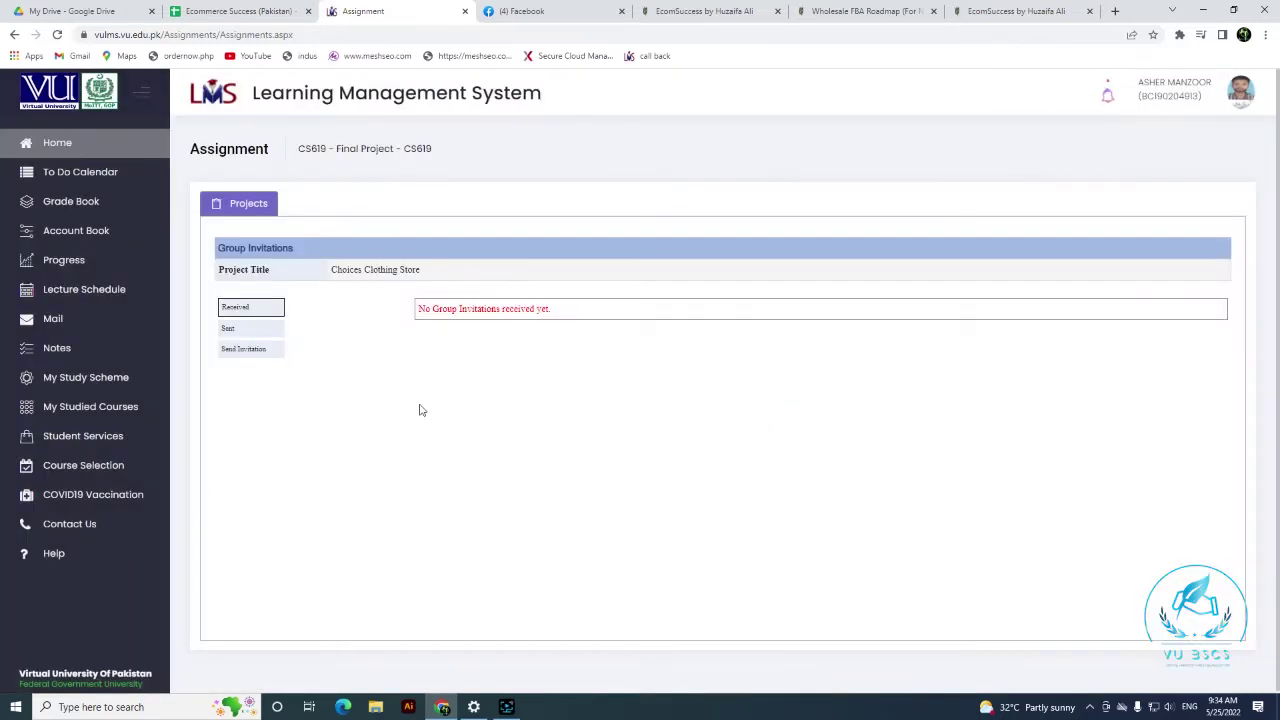
# Enlarge the page to 150% and check the project title and the received group invitations
pyautogui.hotkey('ctrl', '+')
pyautogui.hotkey('ctrl', '+')
pyautogui.hotkey('ctrl', '+')
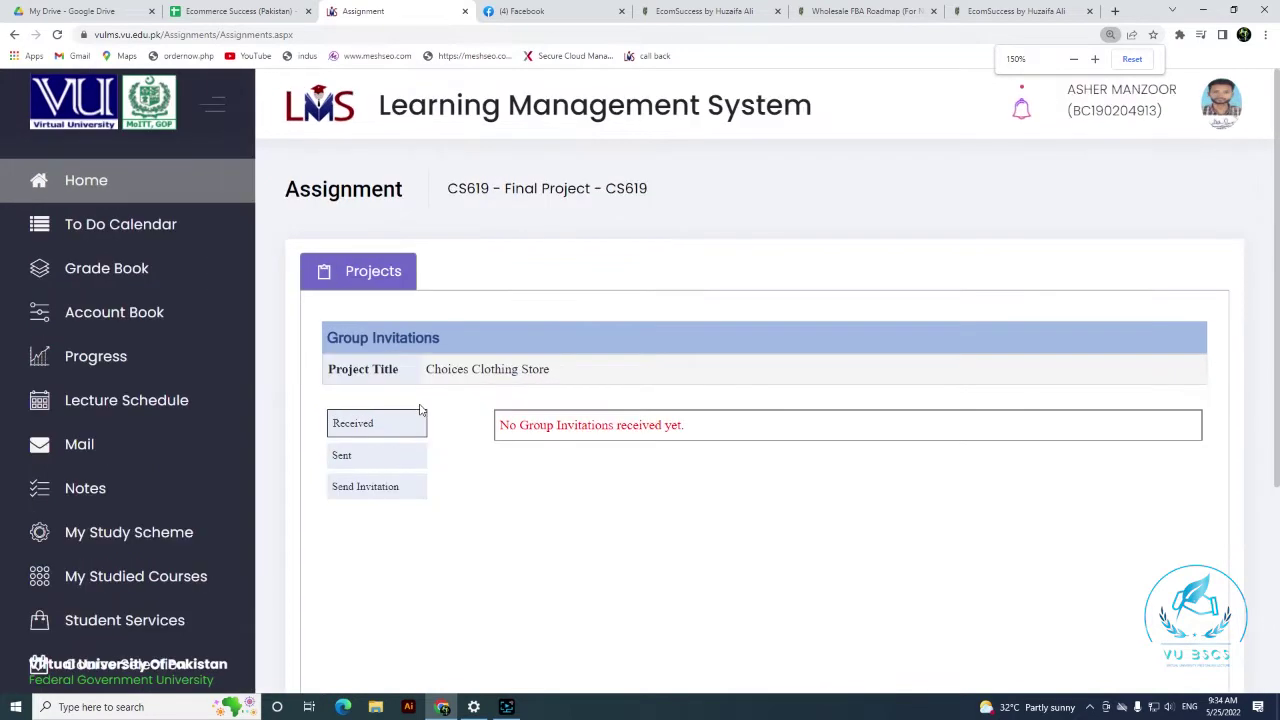
pyautogui.scroll(-3, 421, 410)
pyautogui.scroll(1, 424, 252)
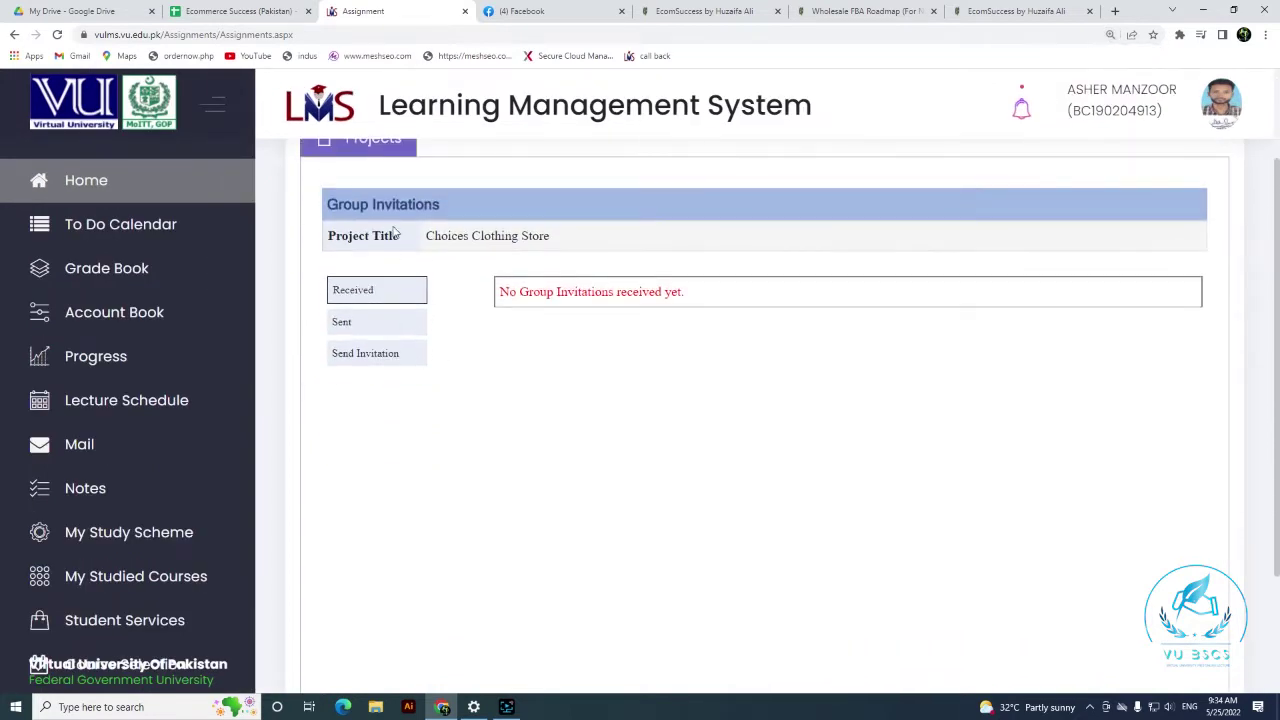
pyautogui.moveTo(427, 236); pyautogui.dragTo(551, 237)
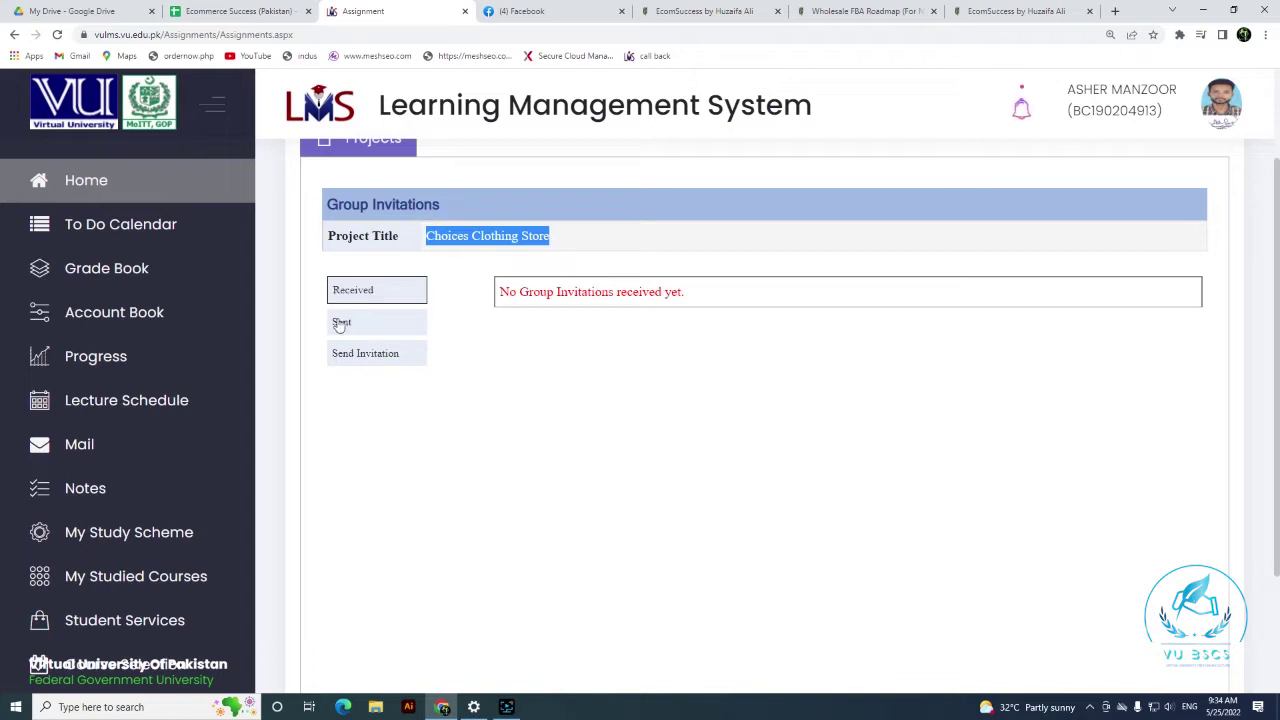
pyautogui.moveTo(501, 292); pyautogui.dragTo(686, 292)
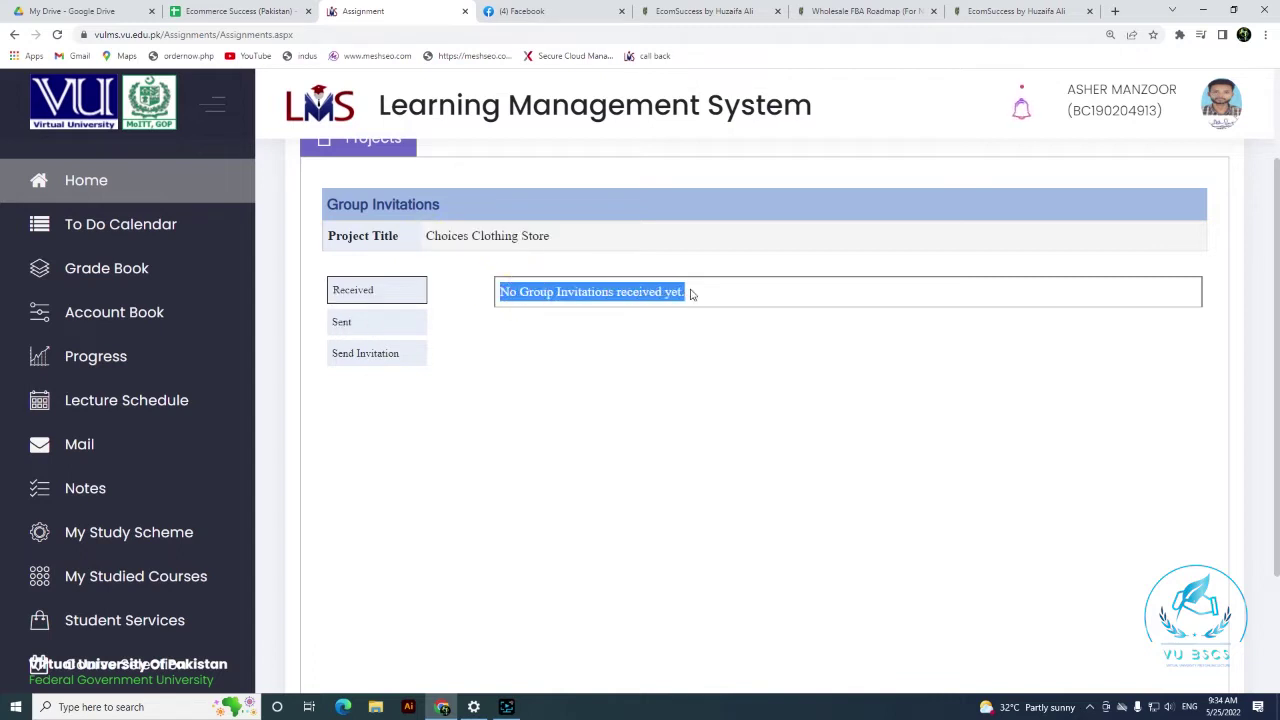
# Compare the received and sent group invitations for the project, ending on the sent ones
pyautogui.click(352, 289)
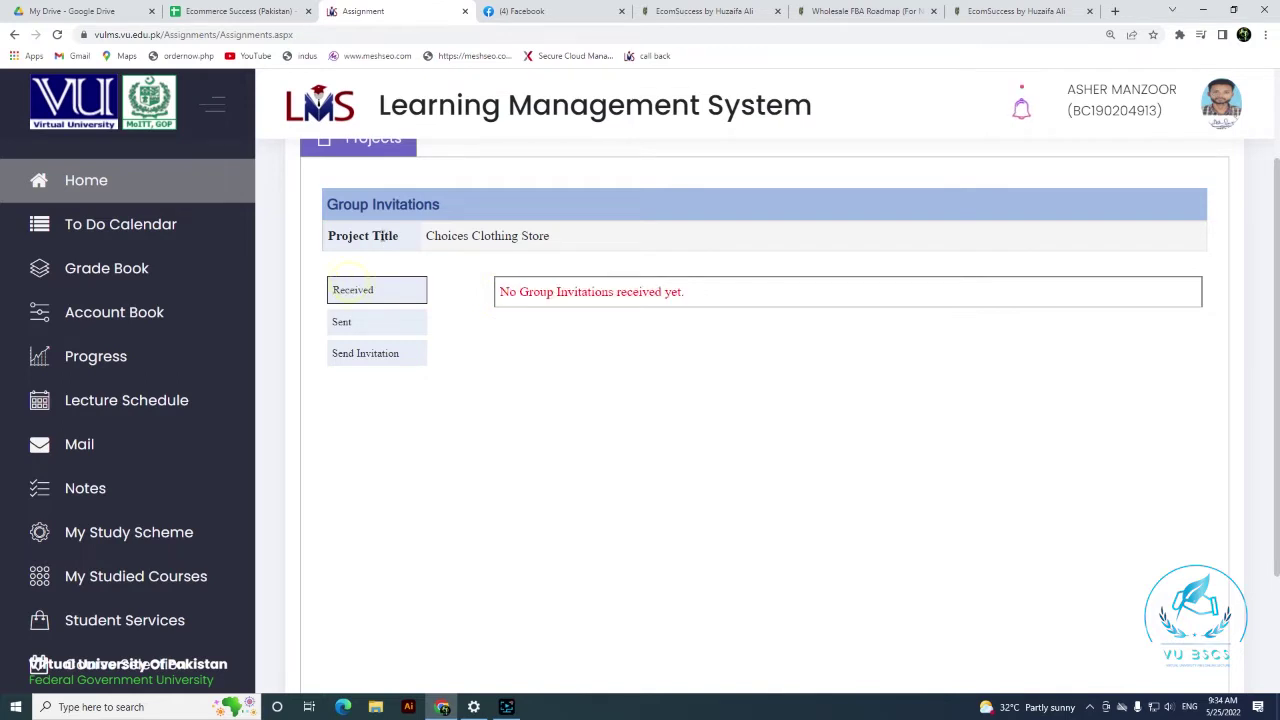
pyautogui.click(397, 299)
pyautogui.click(395, 331)
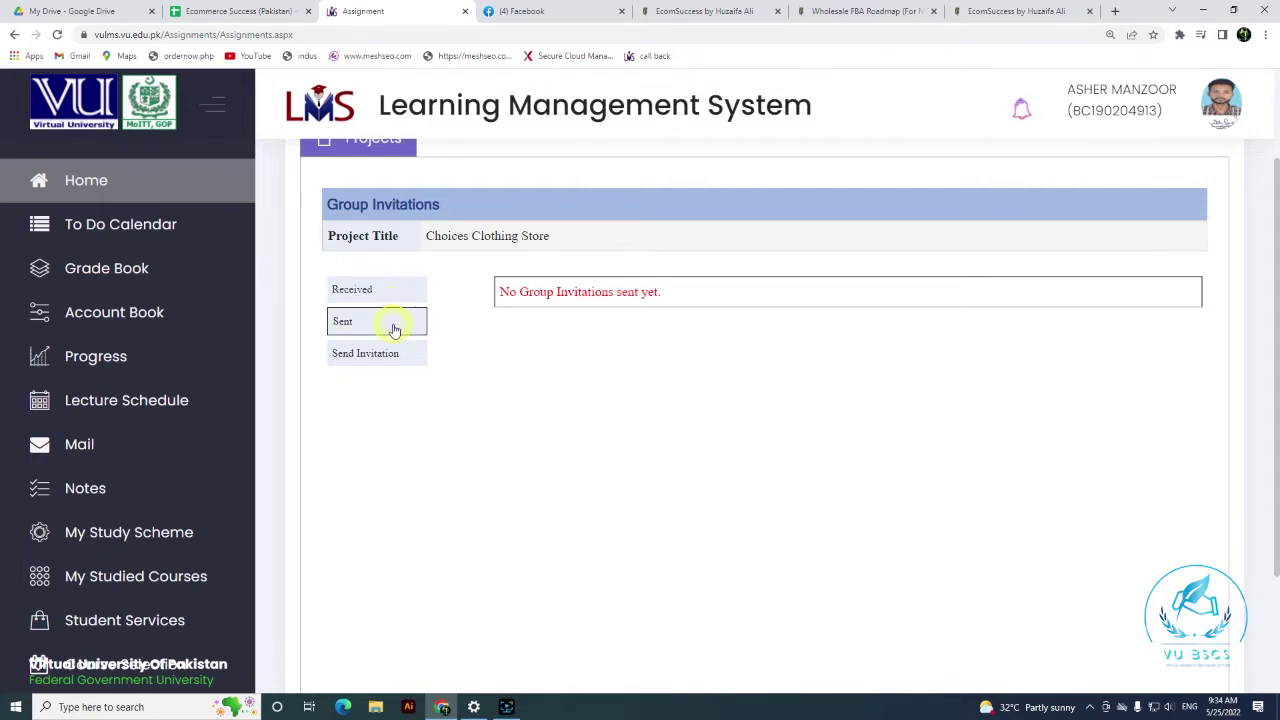
pyautogui.click(380, 297)
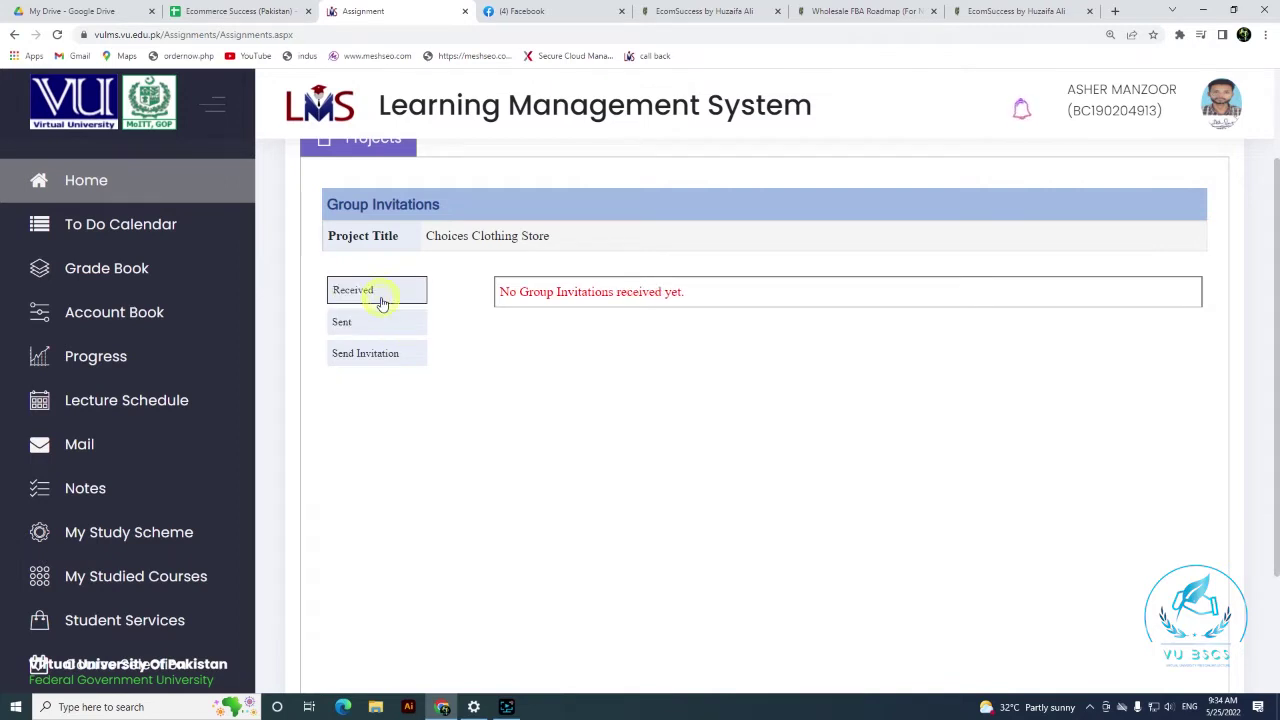
pyautogui.click(383, 324)
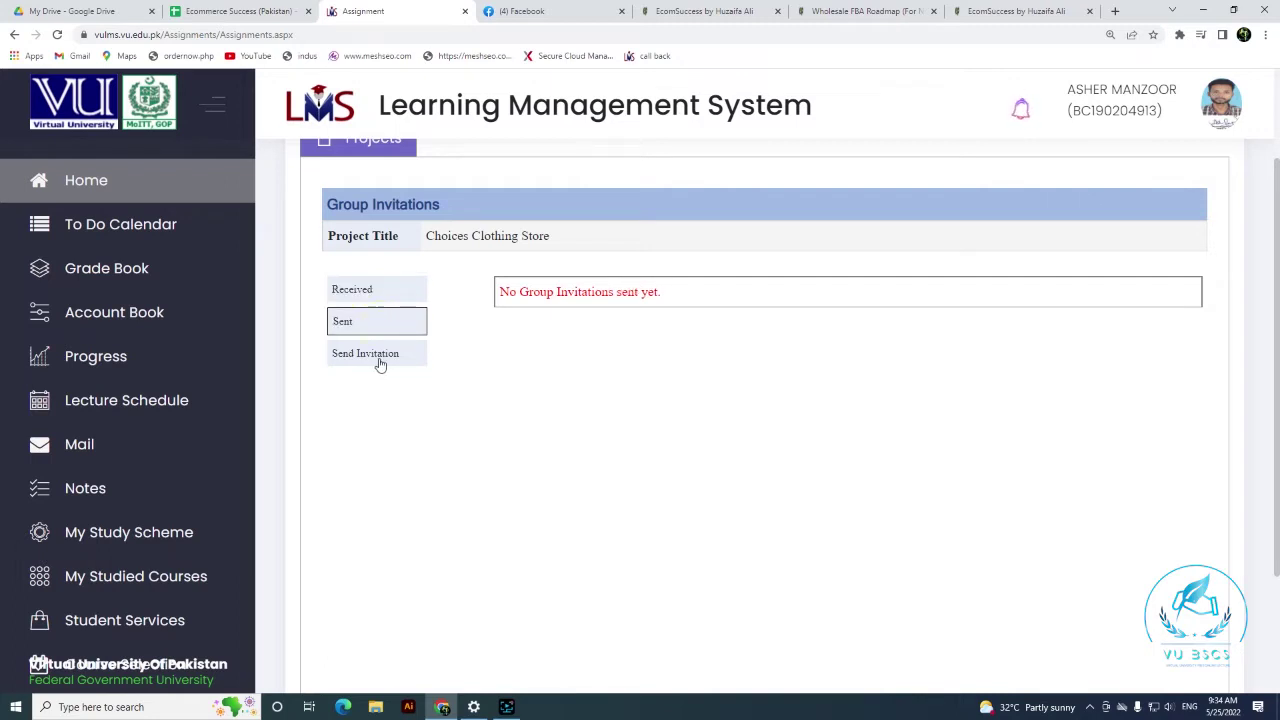
# Open the list of students who can be invited to the group and review their campus, city and CGPA
pyautogui.click(380, 356)
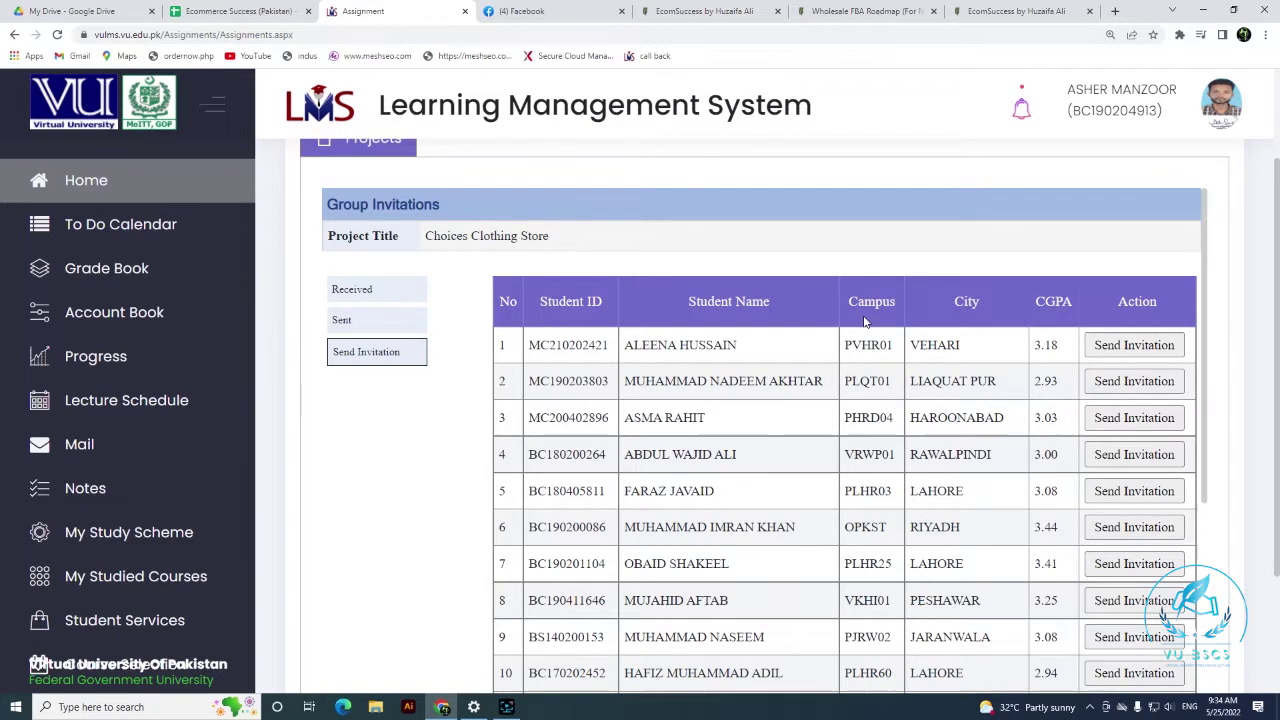
pyautogui.scroll(-2, 865, 320)
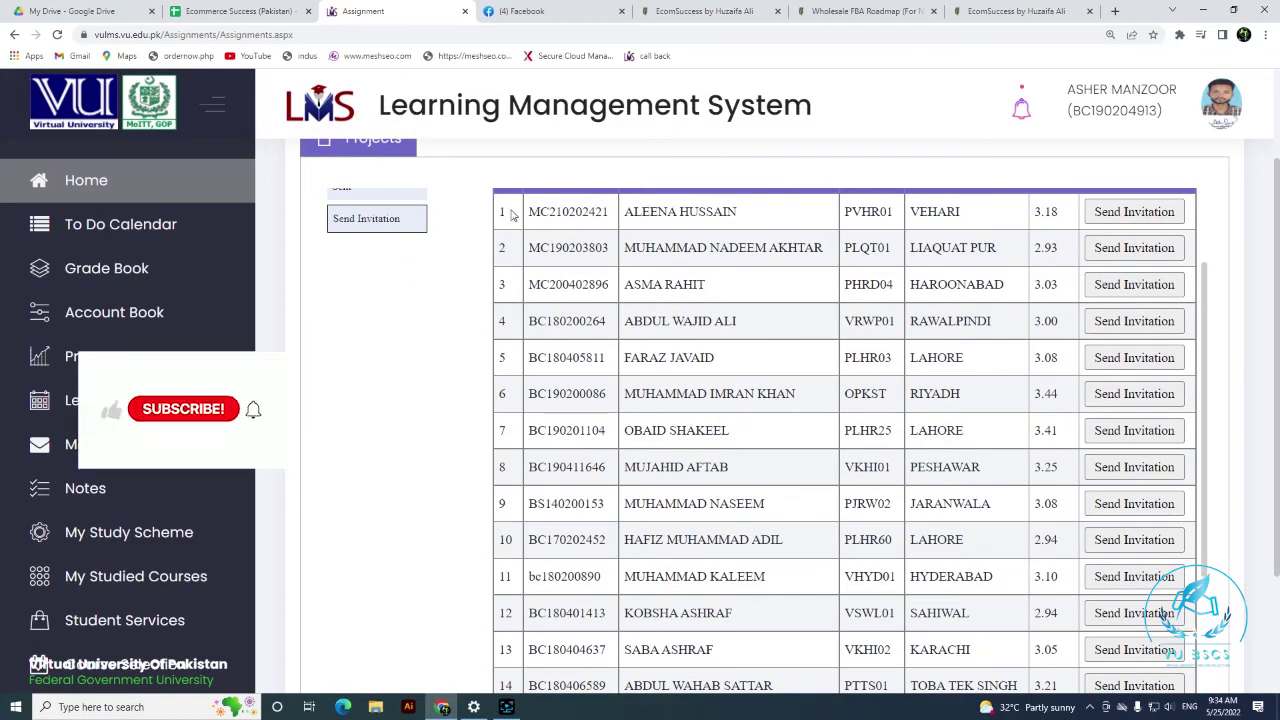
pyautogui.moveTo(541, 212); pyautogui.dragTo(748, 214)
pyautogui.scroll(-5, 544, 288)
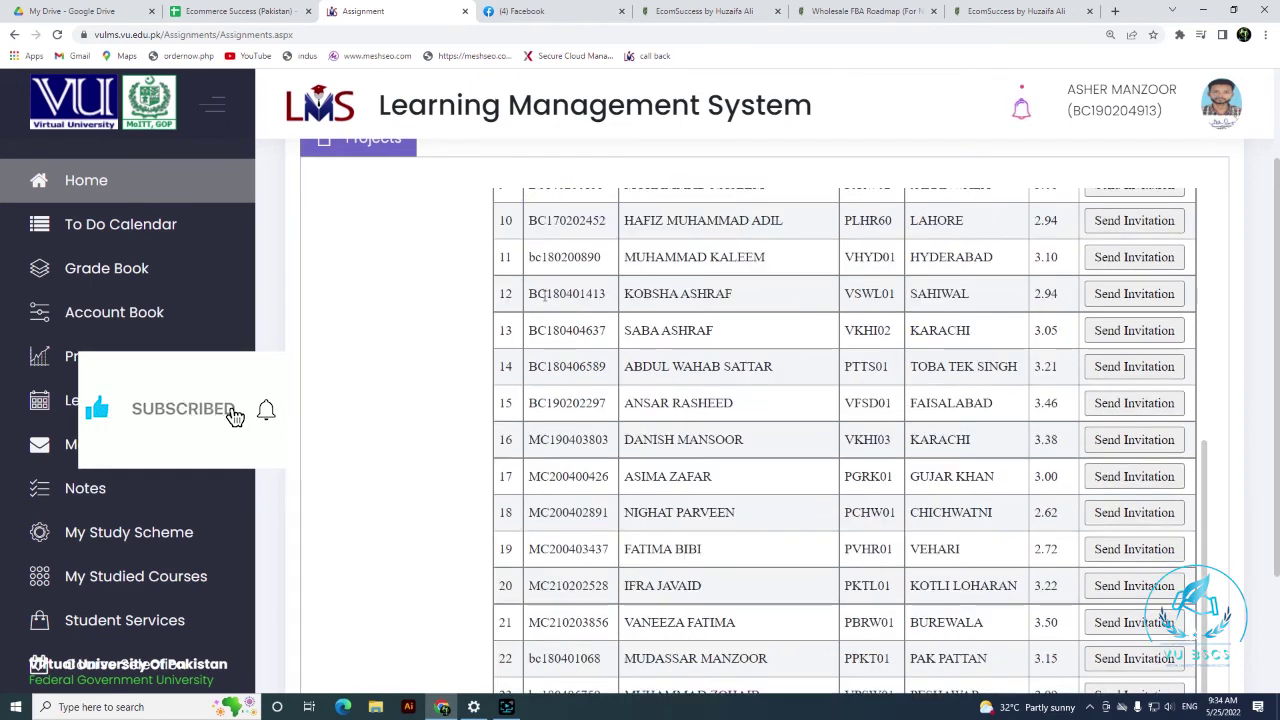
pyautogui.scroll(-3, 550, 310)
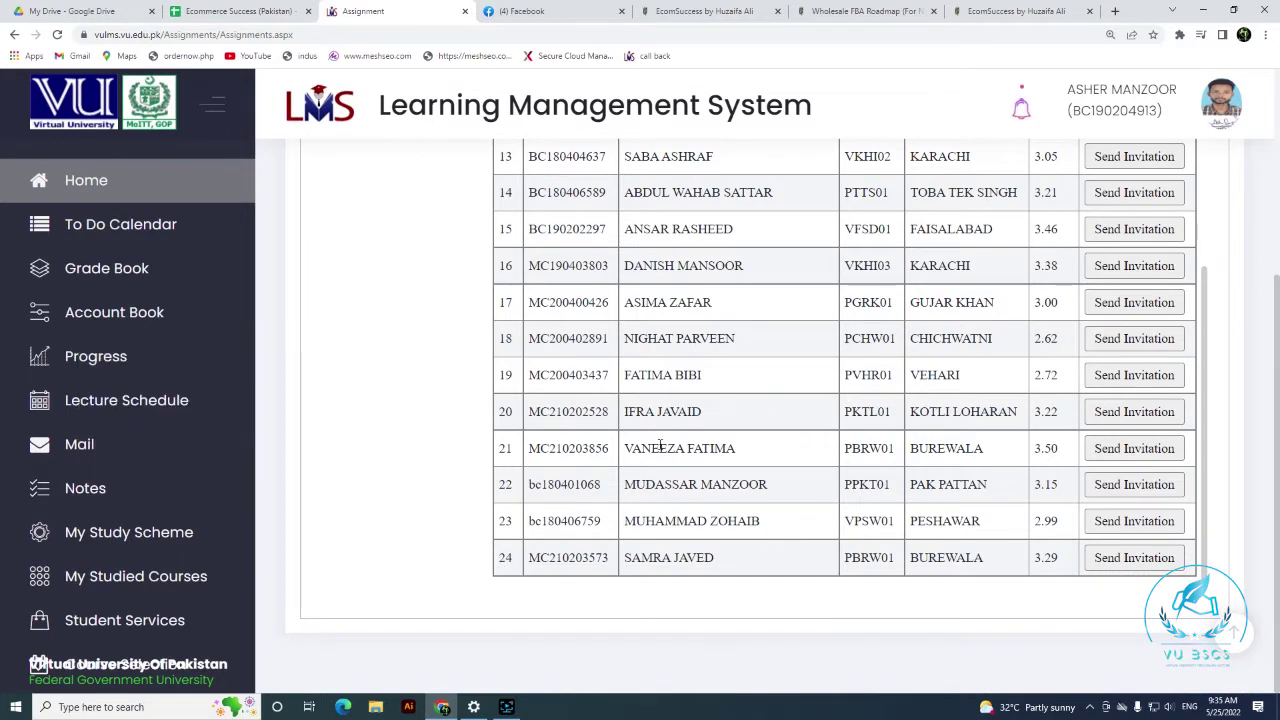
pyautogui.scroll(8, 683, 448)
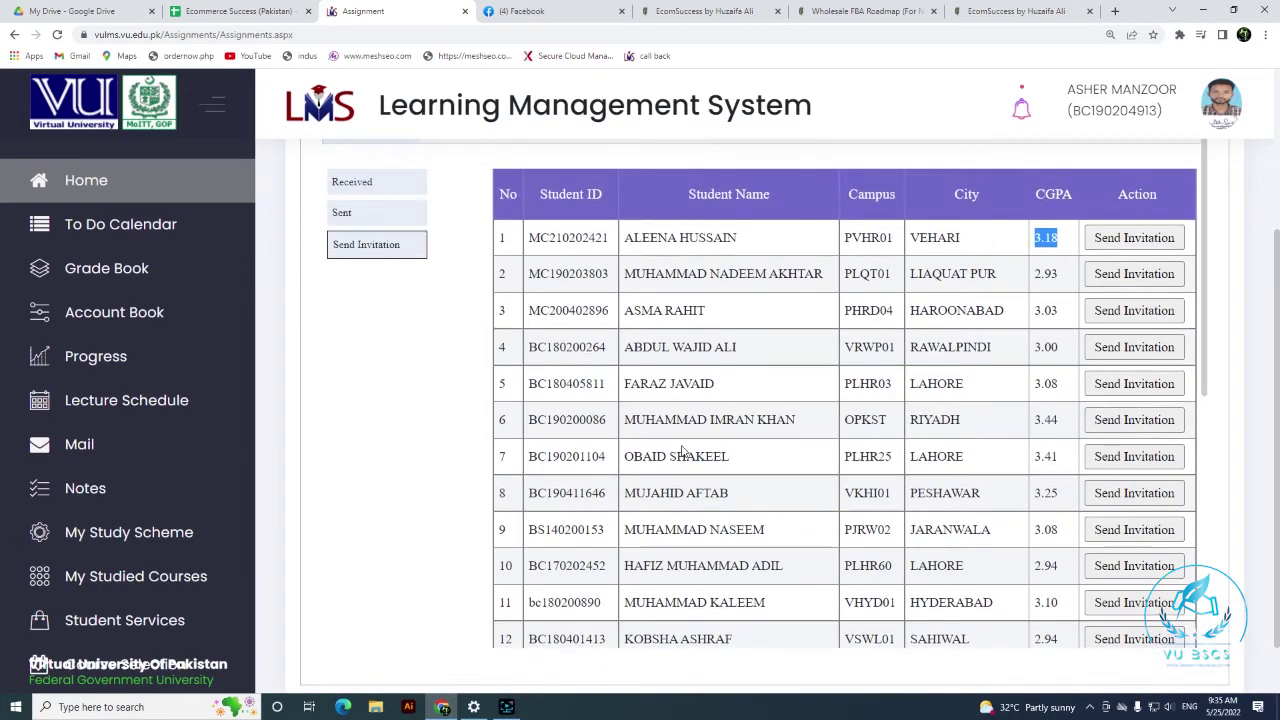
pyautogui.scroll(-5, 657, 443)
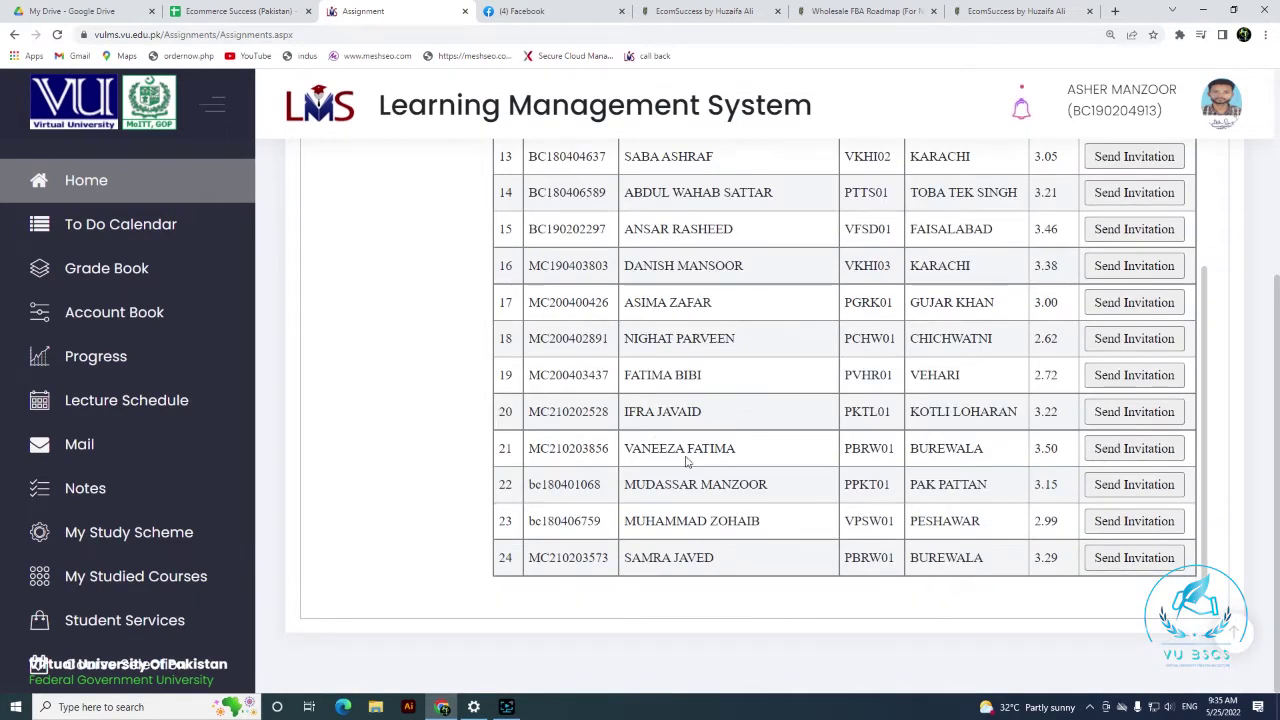
pyautogui.scroll(8, 683, 448)
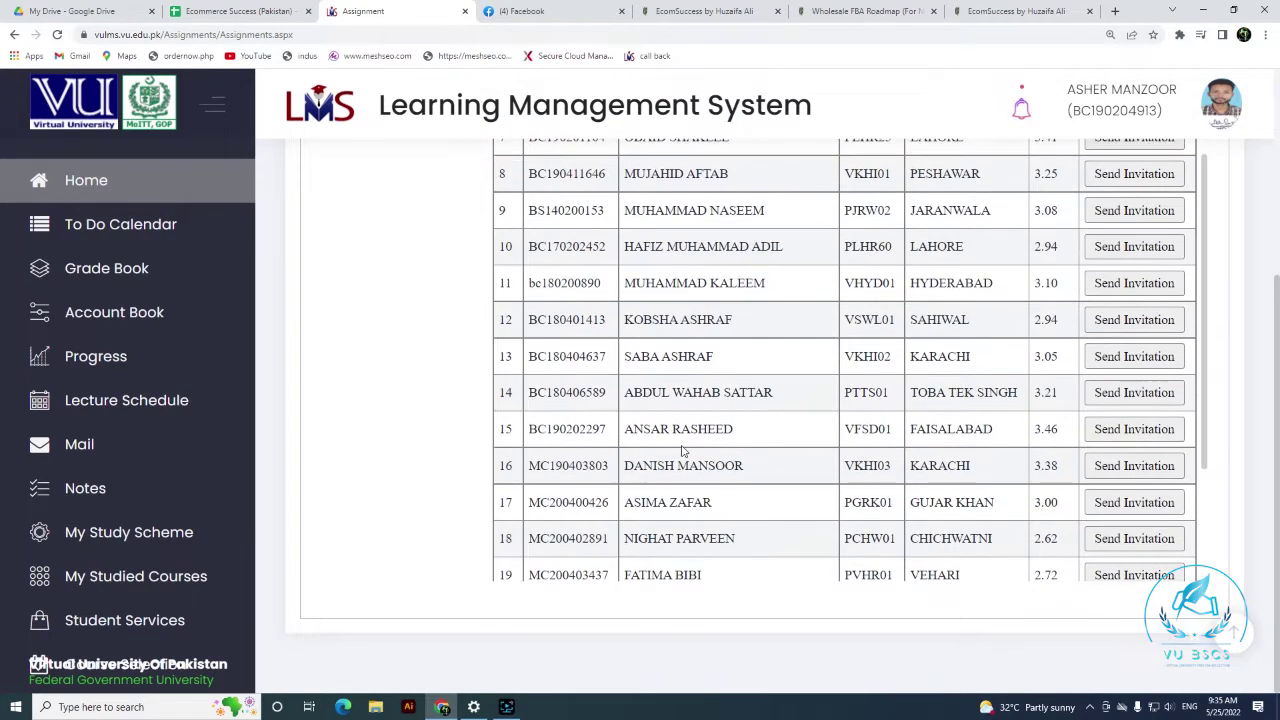
pyautogui.scroll(1, 683, 451)
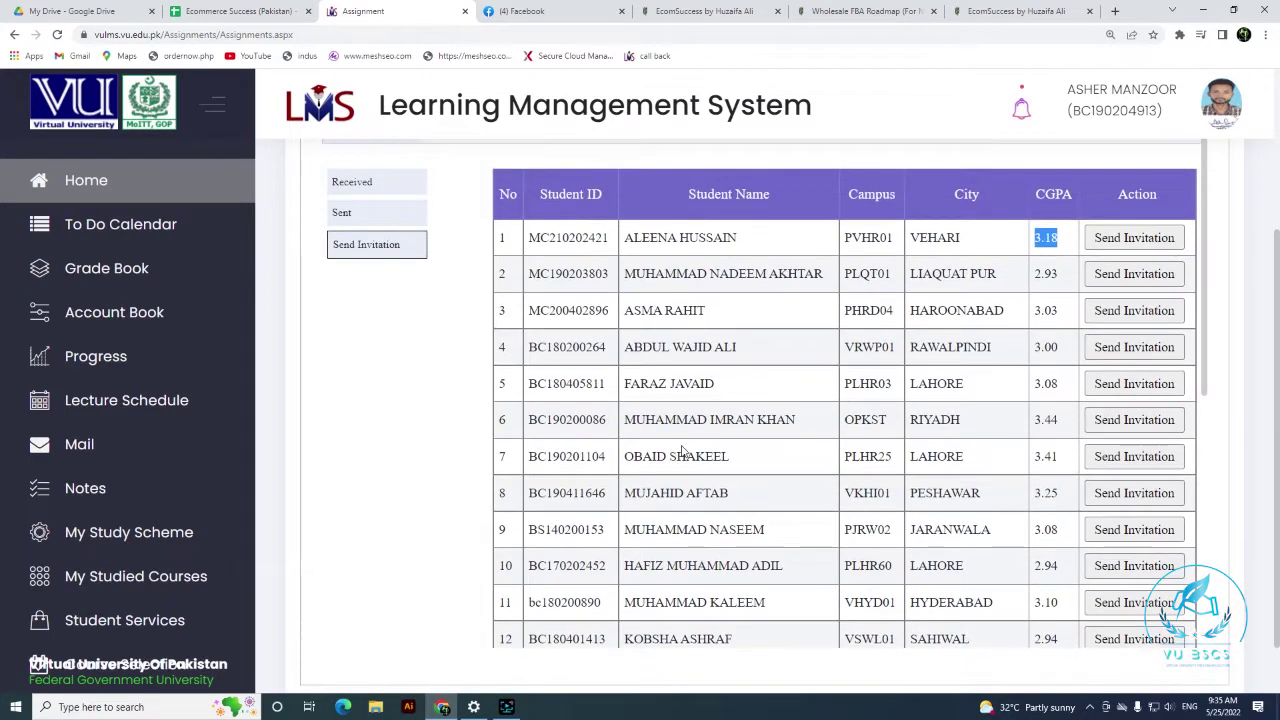
pyautogui.scroll(-5, 657, 443)
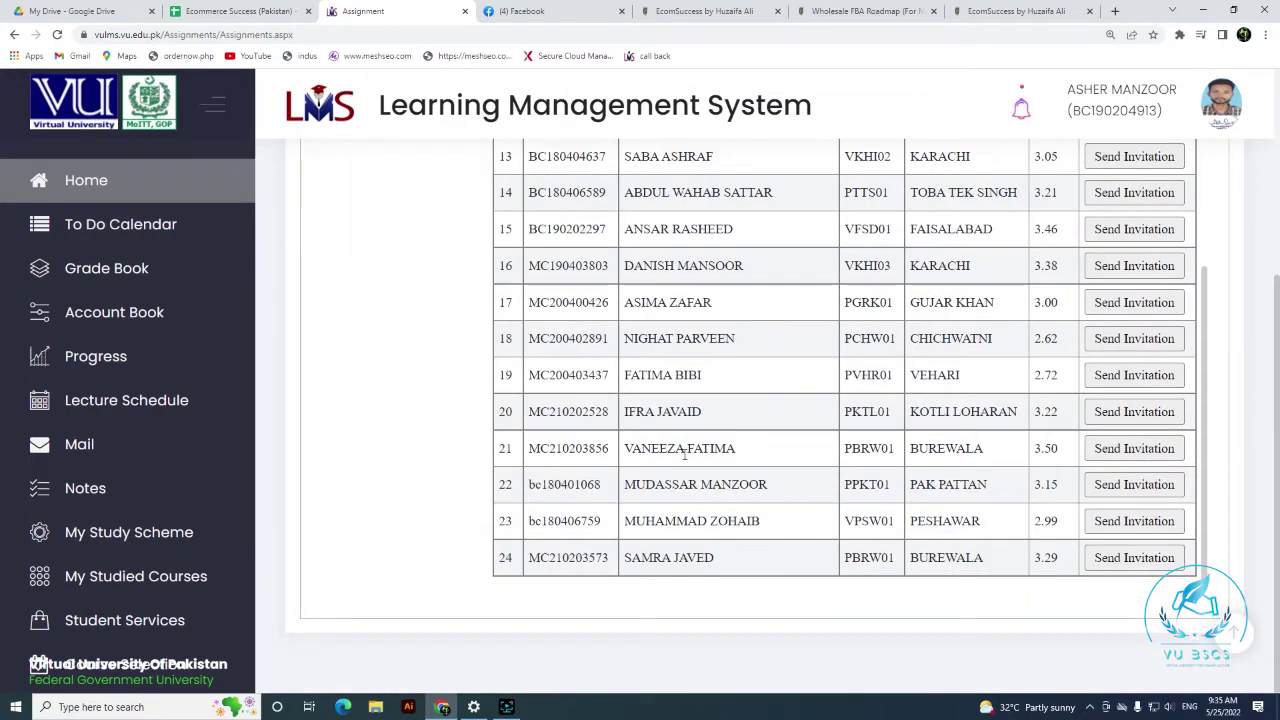
pyautogui.scroll(1, 684, 449)
pyautogui.scroll(8, 683, 448)
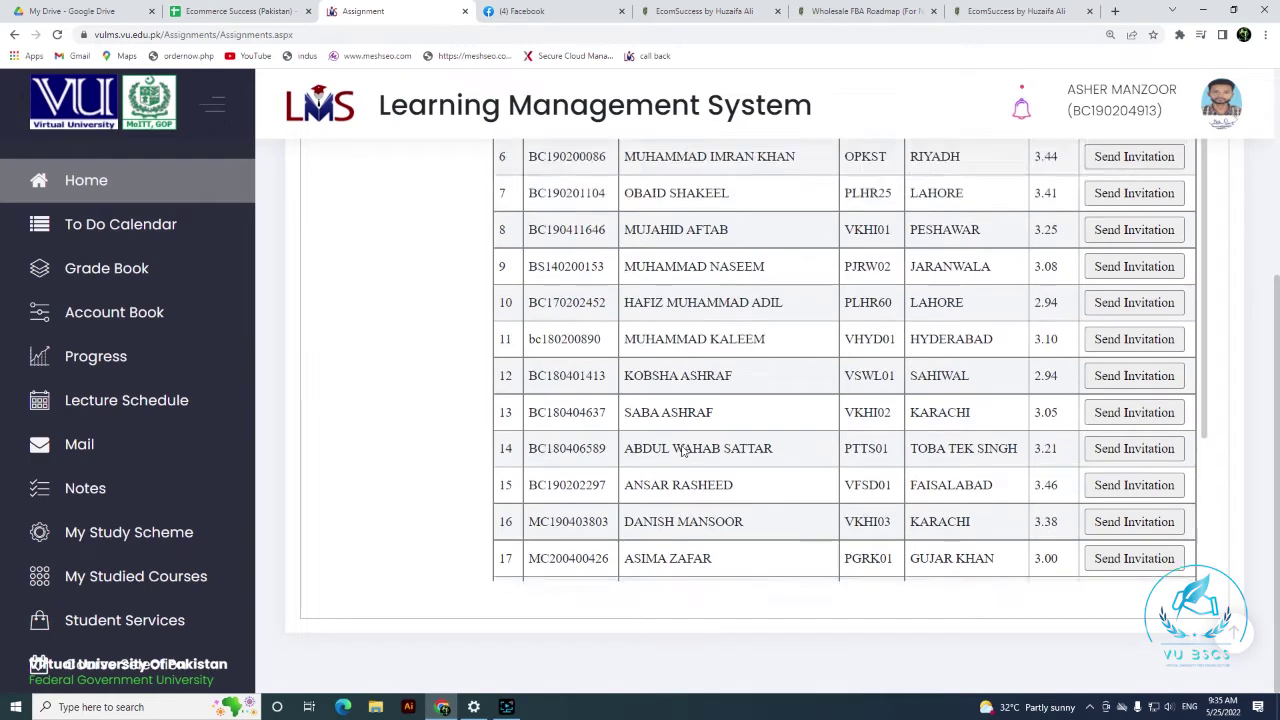
pyautogui.scroll(2, 683, 451)
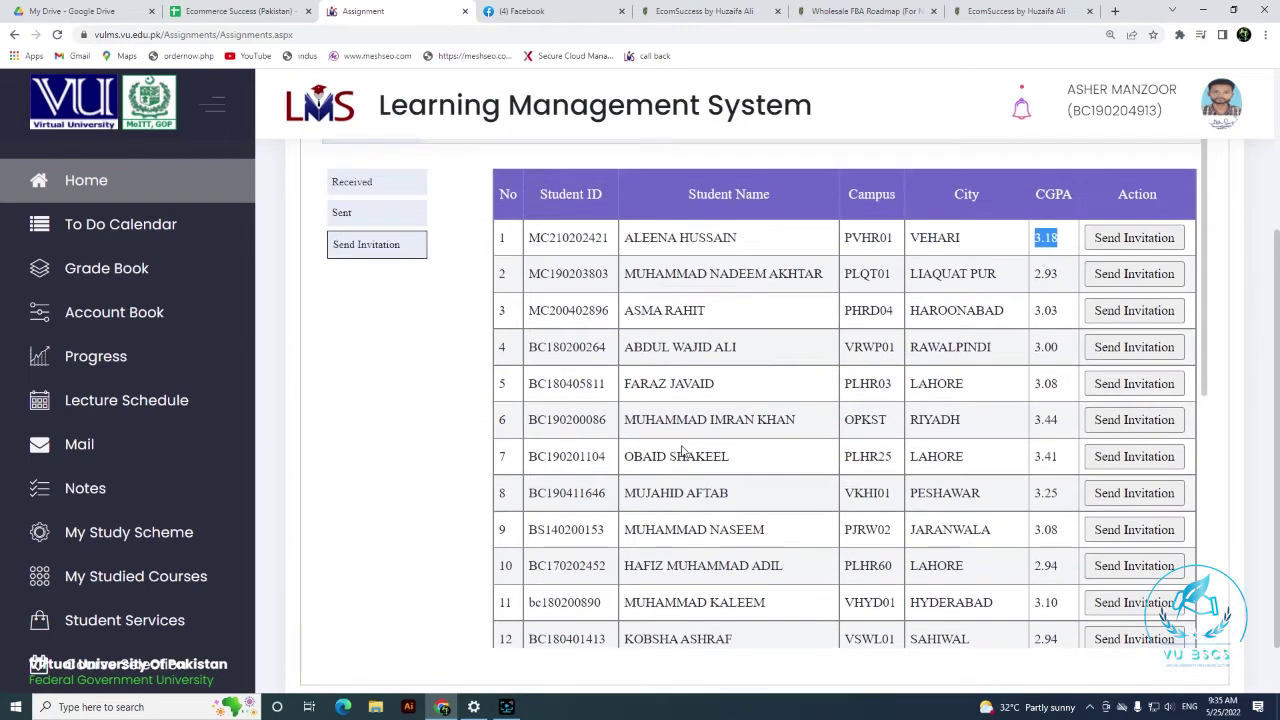
# Search the page for "khi" and check the student name, city and CGPA in the first matching row
pyautogui.hotkey('ctrl', 'f')
pyautogui.write('khi')
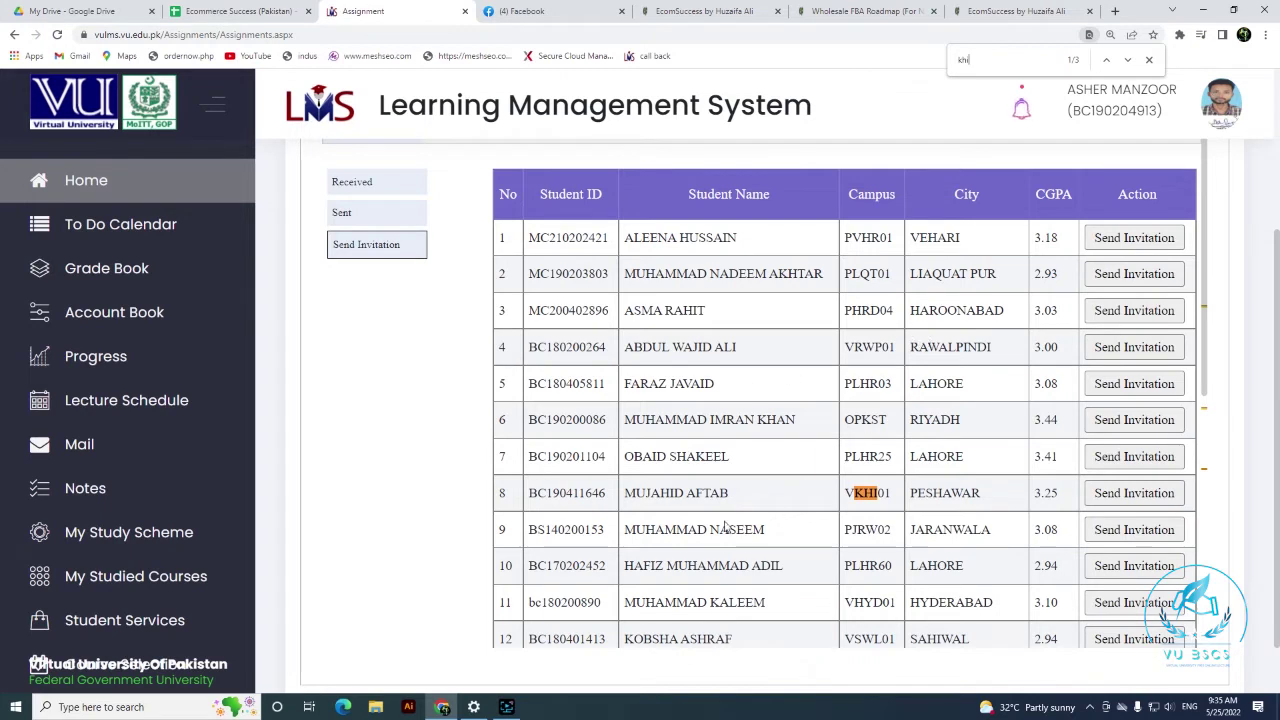
pyautogui.hotkey('ctrl', 'z')
pyautogui.write('kh')
pyautogui.moveTo(533, 500); pyautogui.dragTo(703, 493)
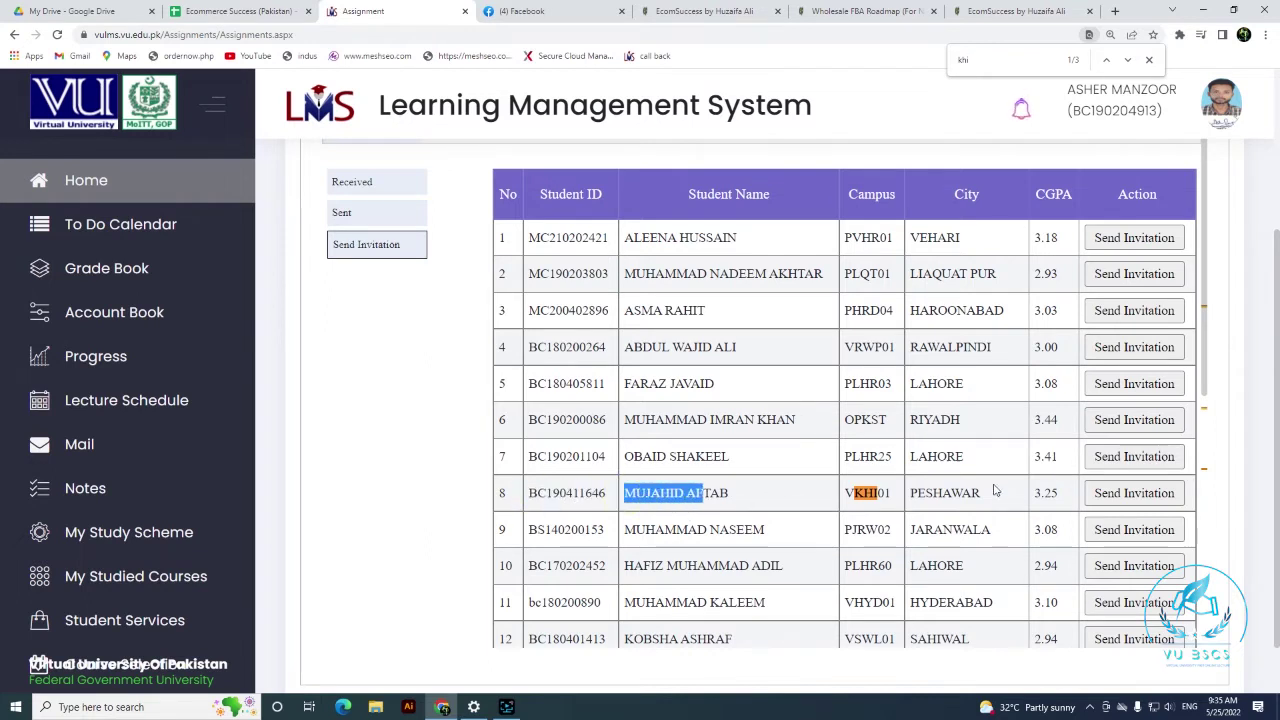
pyautogui.moveTo(1034, 493); pyautogui.dragTo(1057, 492)
pyautogui.moveTo(910, 493); pyautogui.dragTo(993, 498)
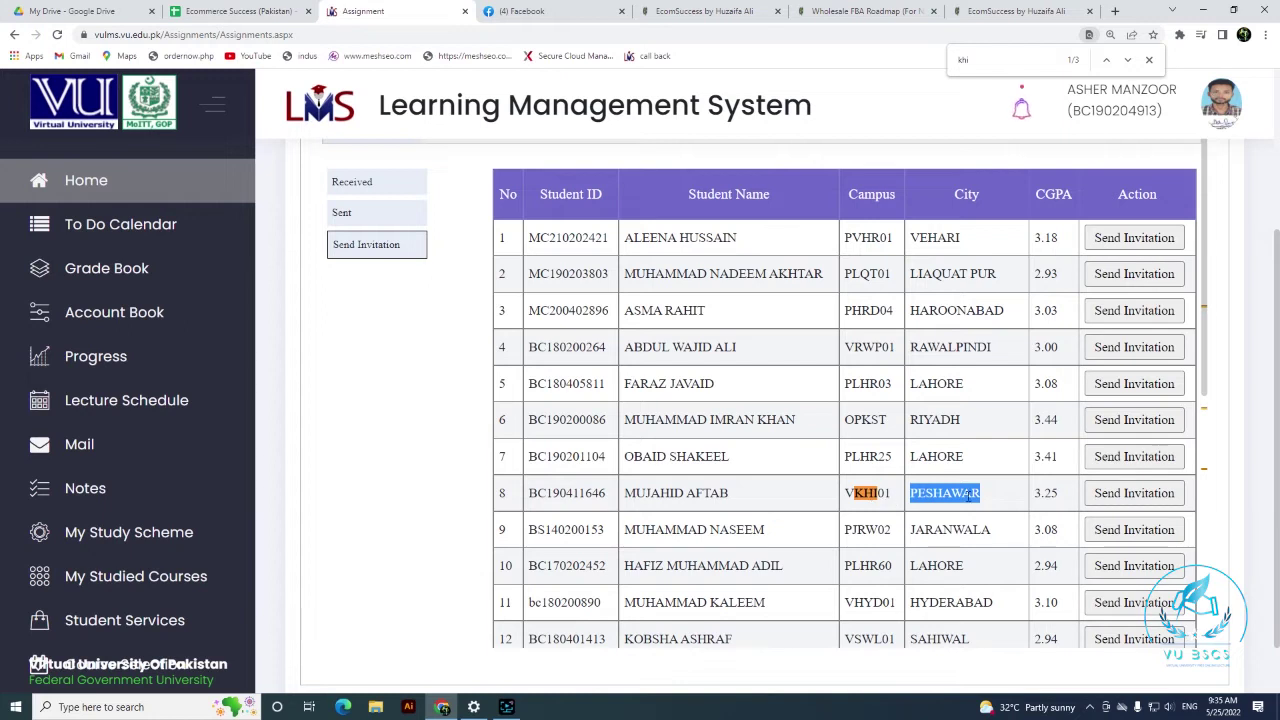
# Go through the remaining "khi" matches and check the student, campus, city and CGPA in rows 13 and 16
pyautogui.click(1107, 63)
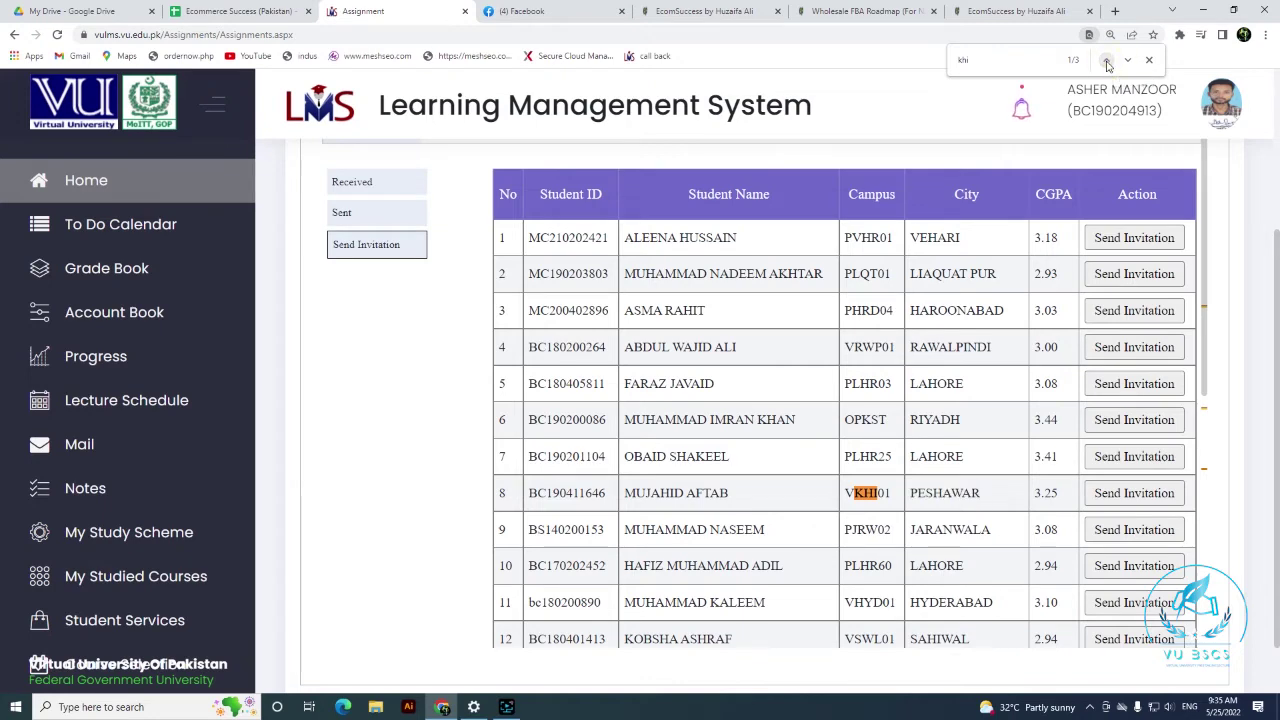
pyautogui.click(1107, 62)
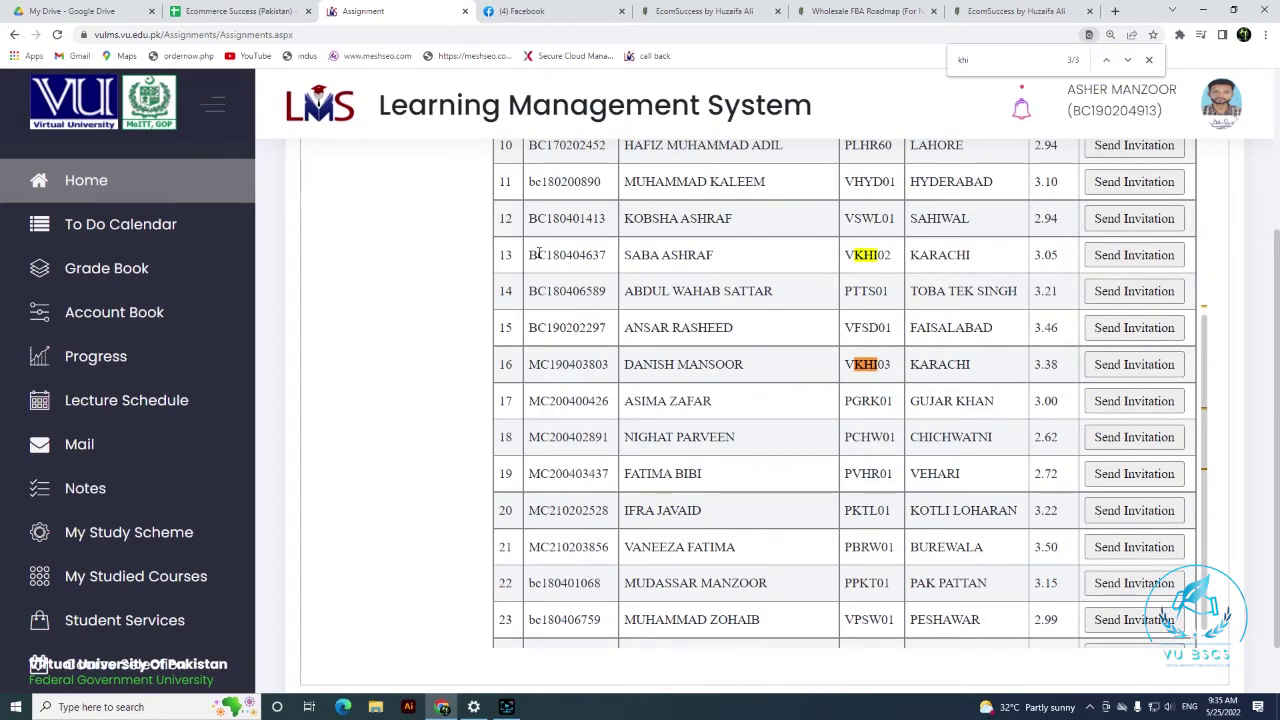
pyautogui.moveTo(529, 255); pyautogui.dragTo(718, 258)
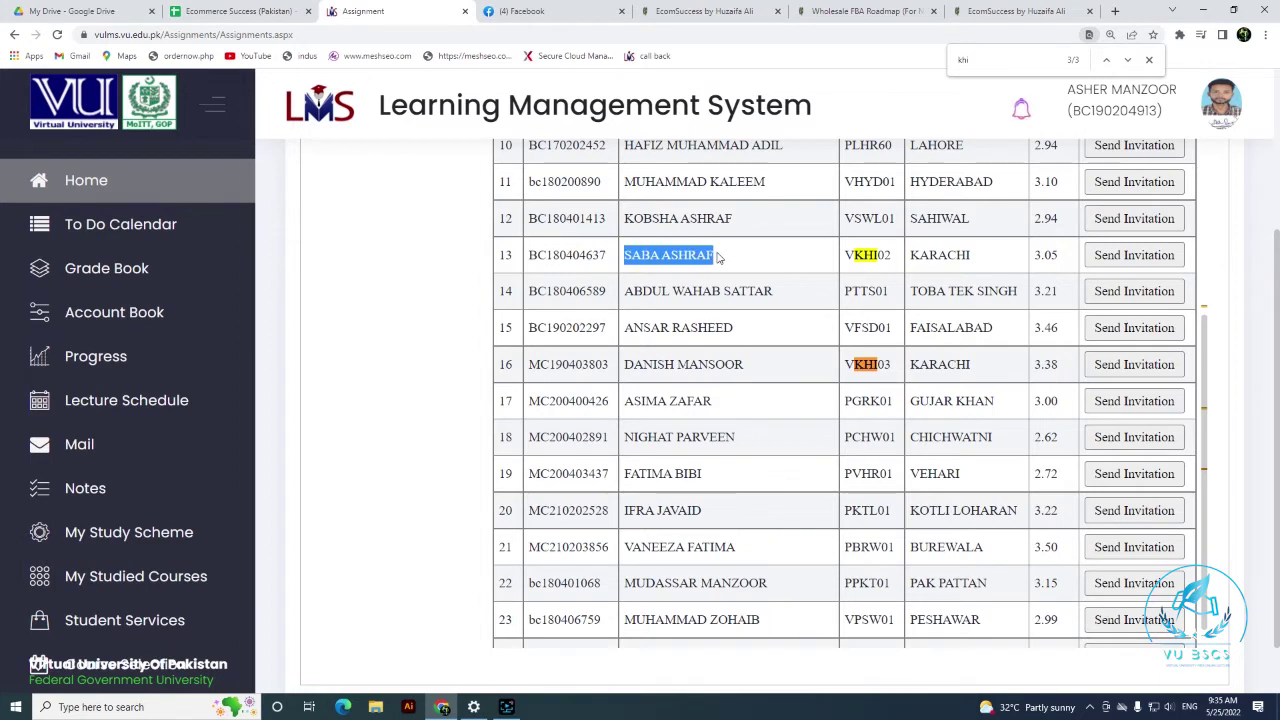
pyautogui.moveTo(845, 255); pyautogui.dragTo(1068, 258)
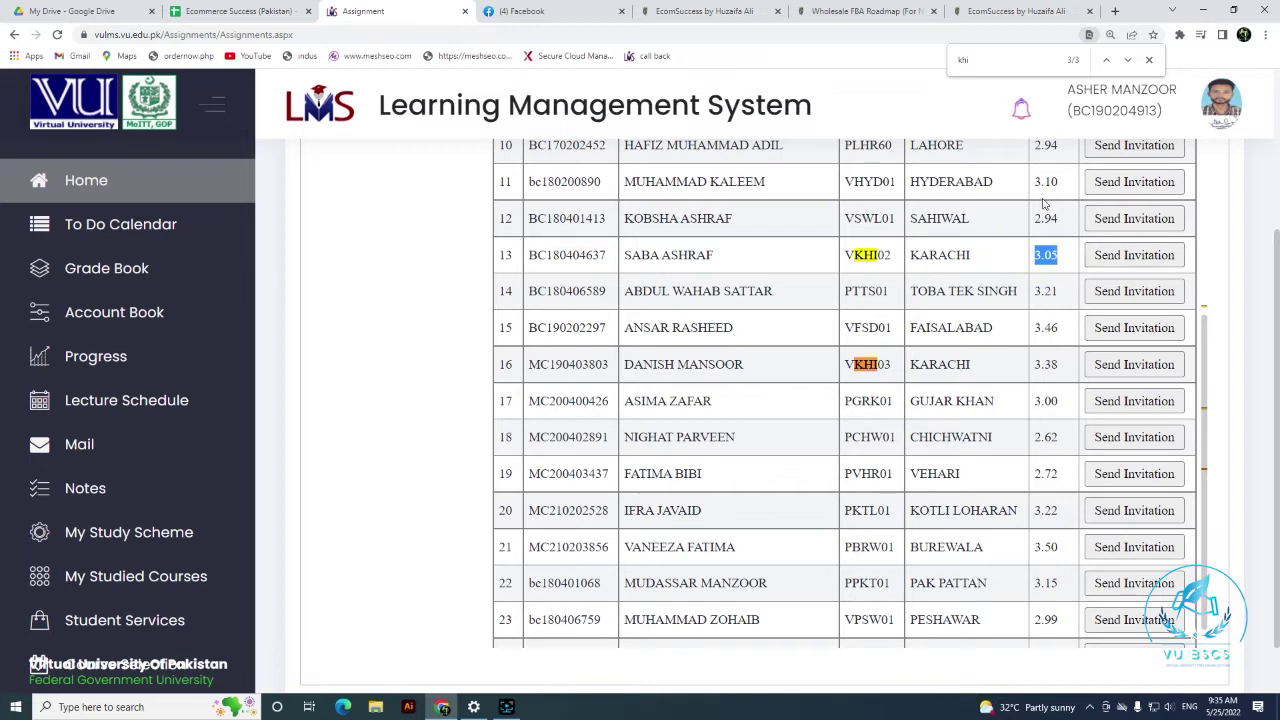
pyautogui.click(1106, 60)
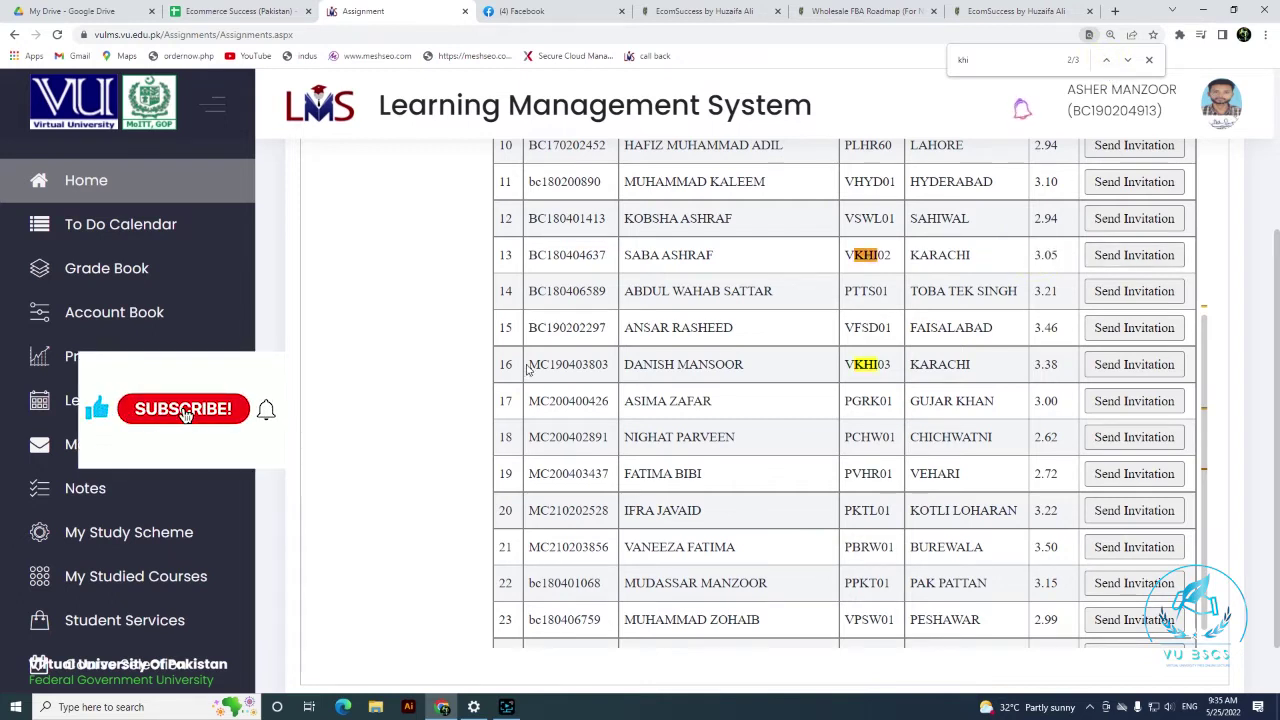
pyautogui.moveTo(528, 367); pyautogui.dragTo(715, 366)
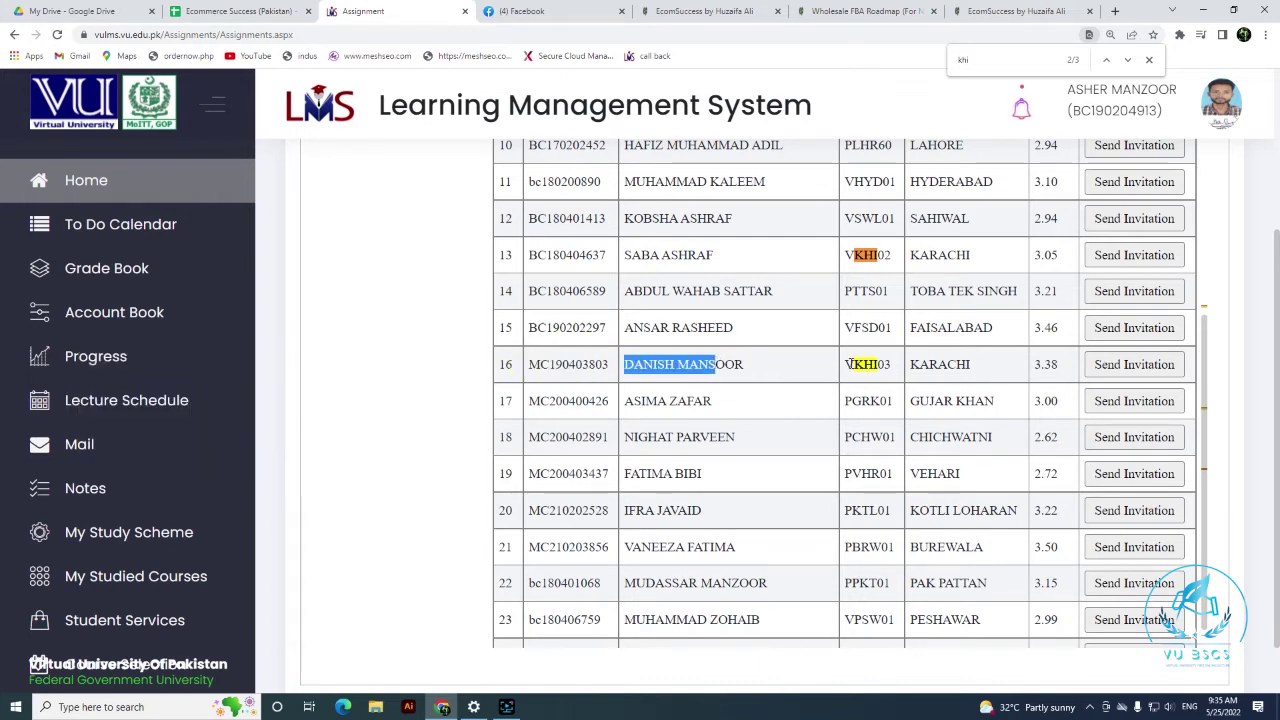
pyautogui.moveTo(848, 365); pyautogui.dragTo(1066, 366)
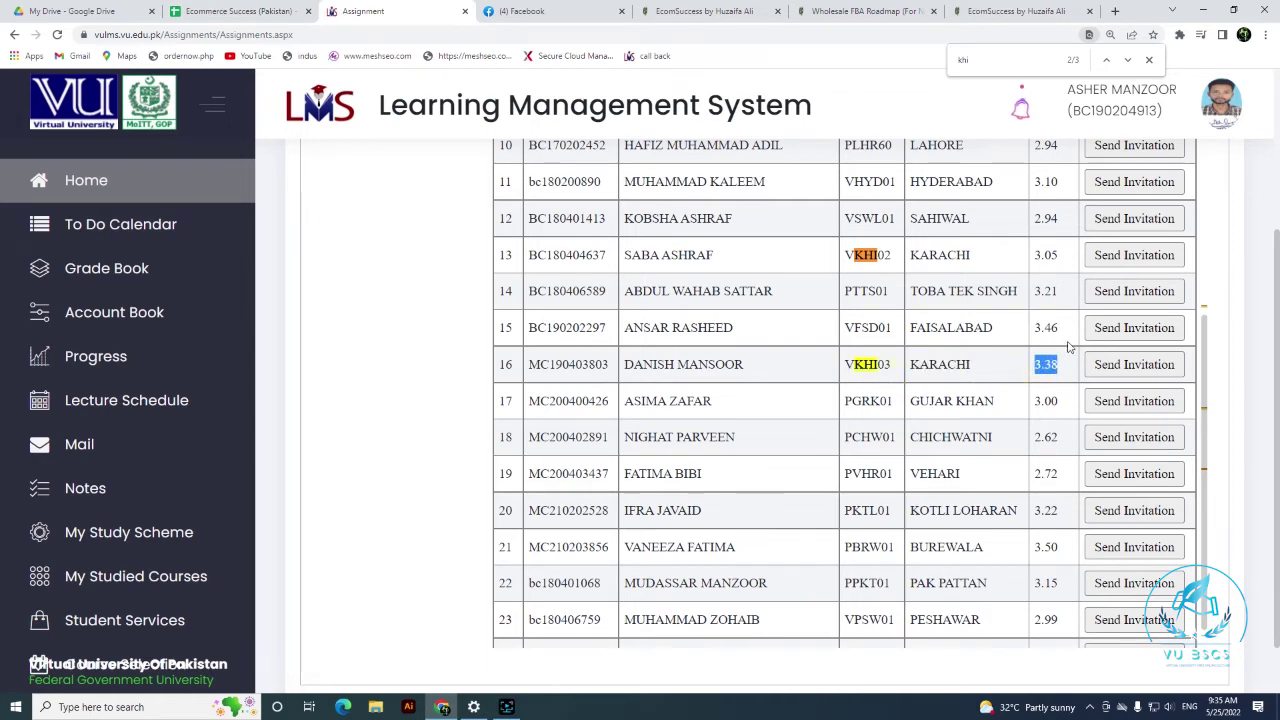
pyautogui.click(1107, 62)
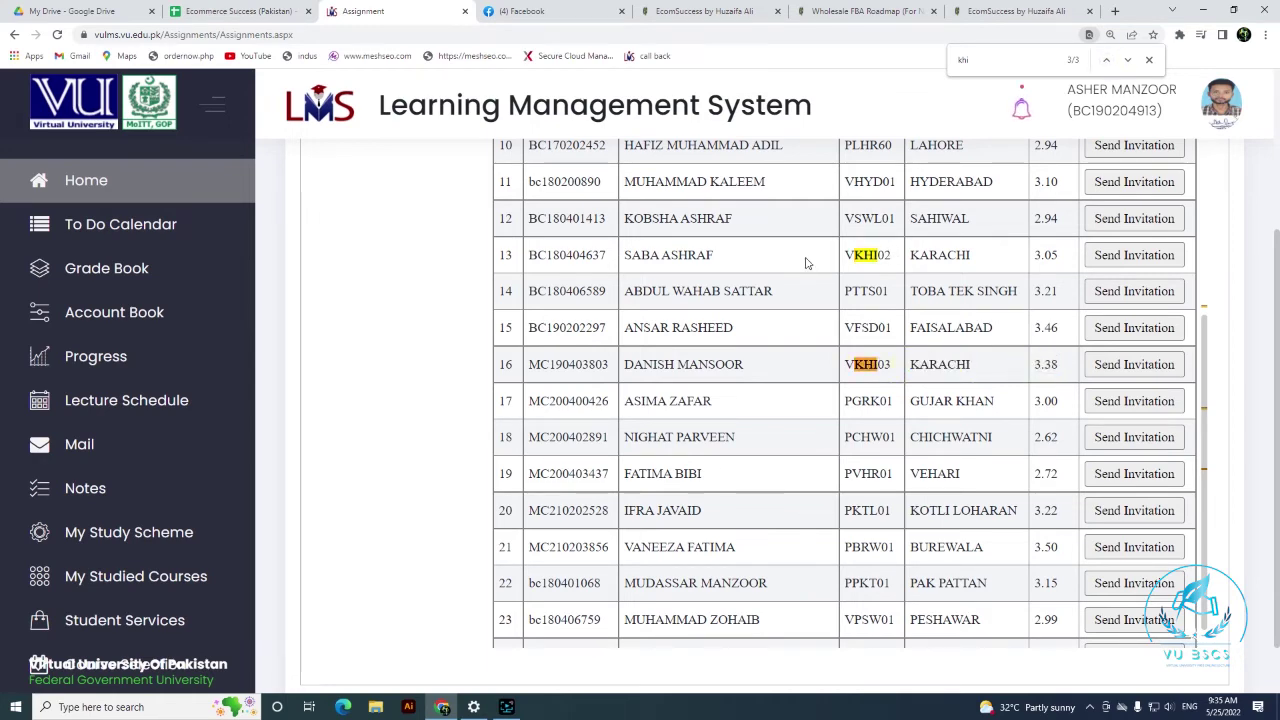
# Check the student IDs in rows 8 and 12 of the list of students who can be invited
pyautogui.scroll(2, 735, 261)
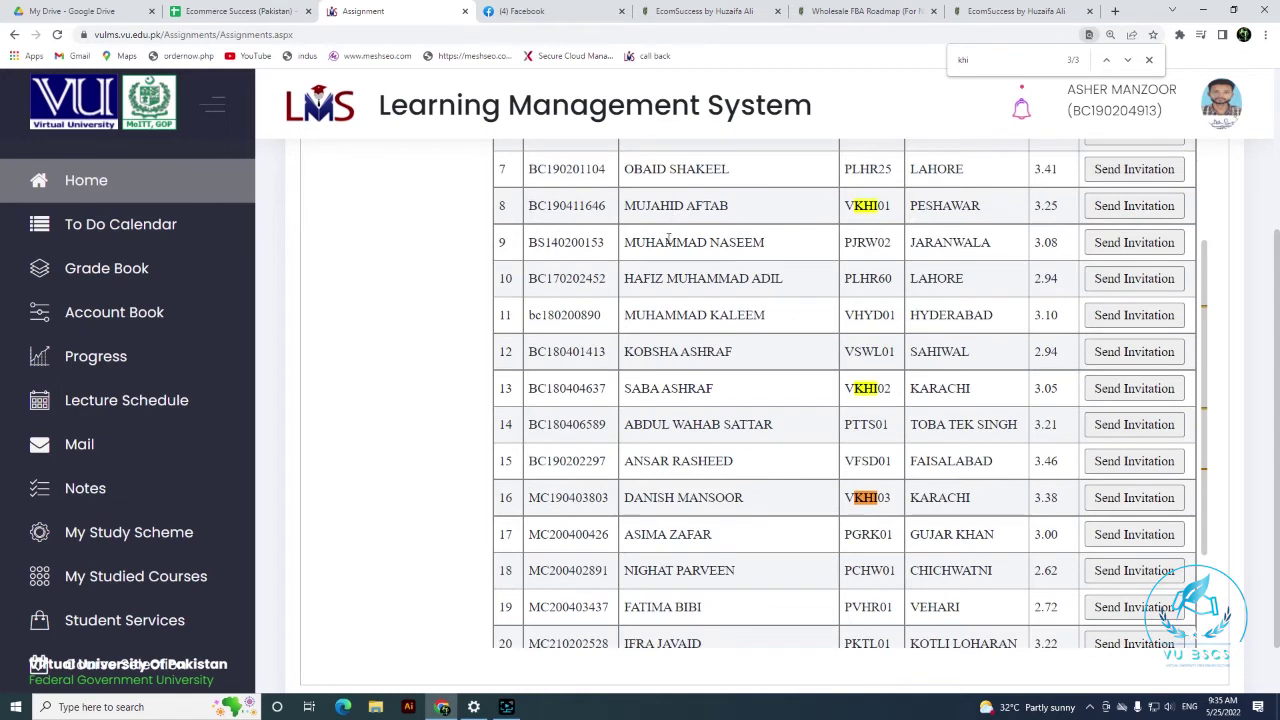
pyautogui.moveTo(534, 207); pyautogui.dragTo(586, 206)
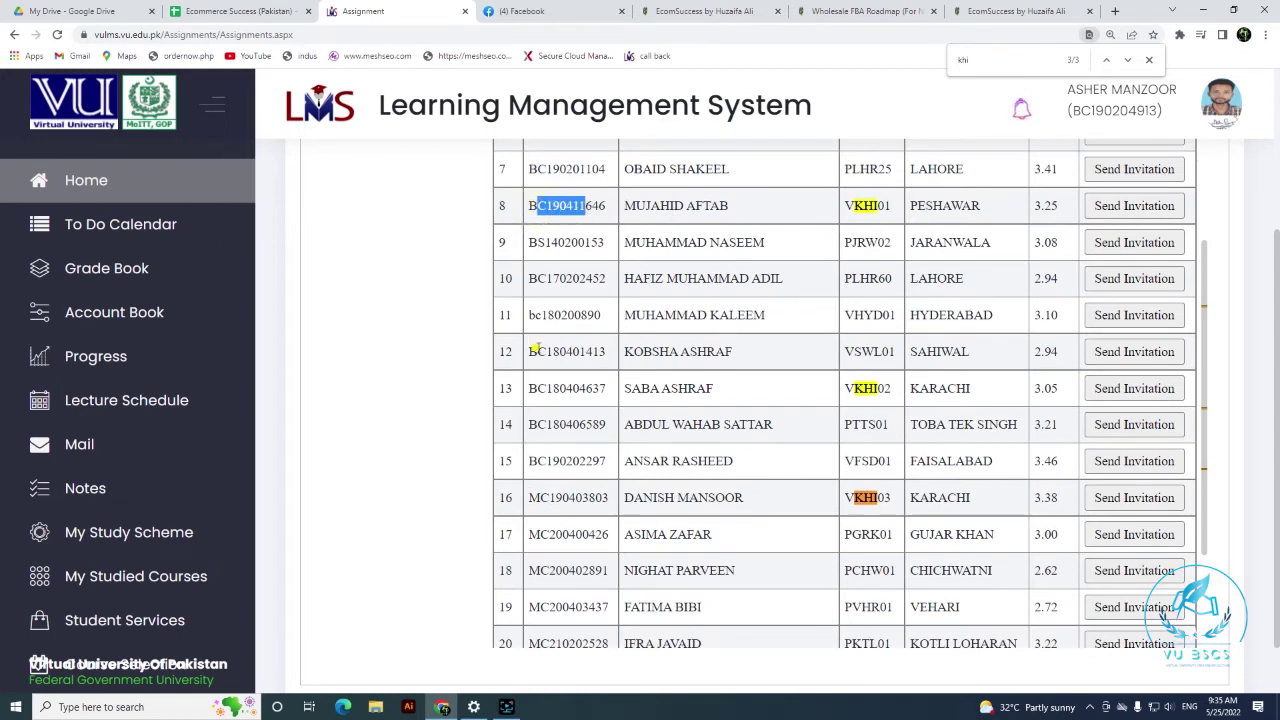
pyautogui.moveTo(537, 351); pyautogui.dragTo(586, 352)
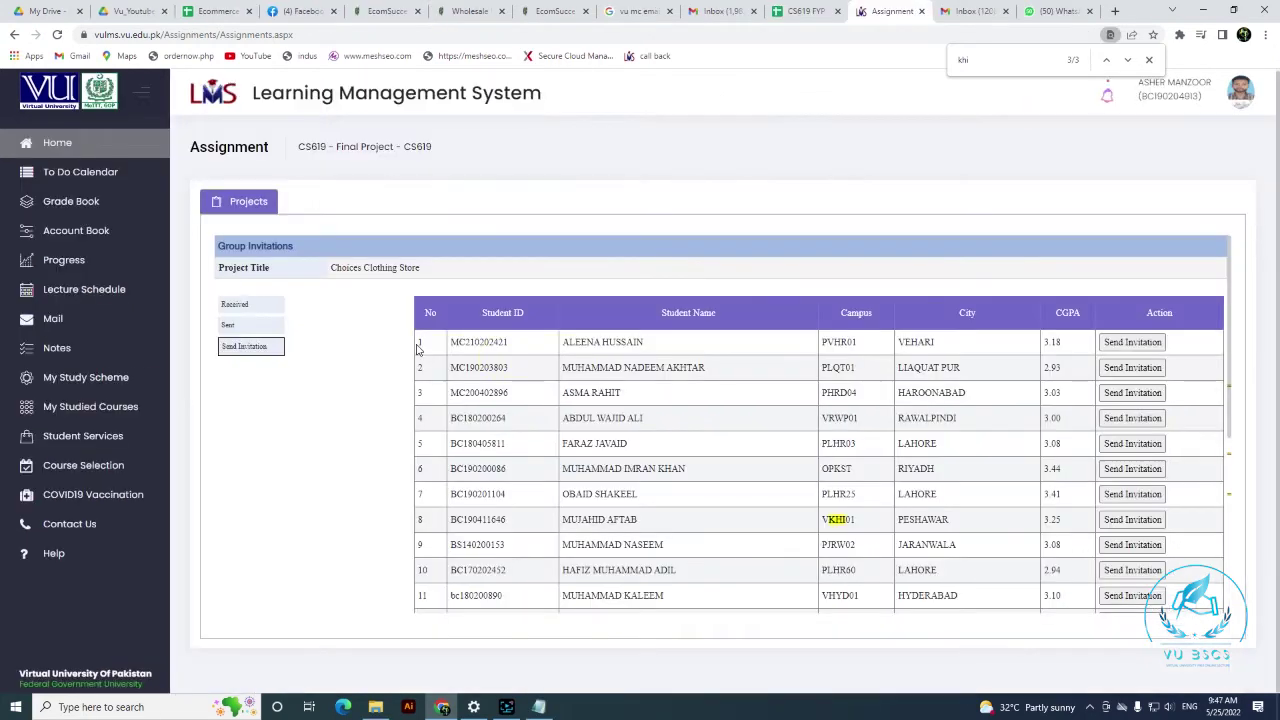
# Copy student rows 1 to 24 from the LMS list into the CS619 FYP spreadsheet, starting at cell A3
pyautogui.moveTo(418, 346); pyautogui.dragTo(1063, 597)
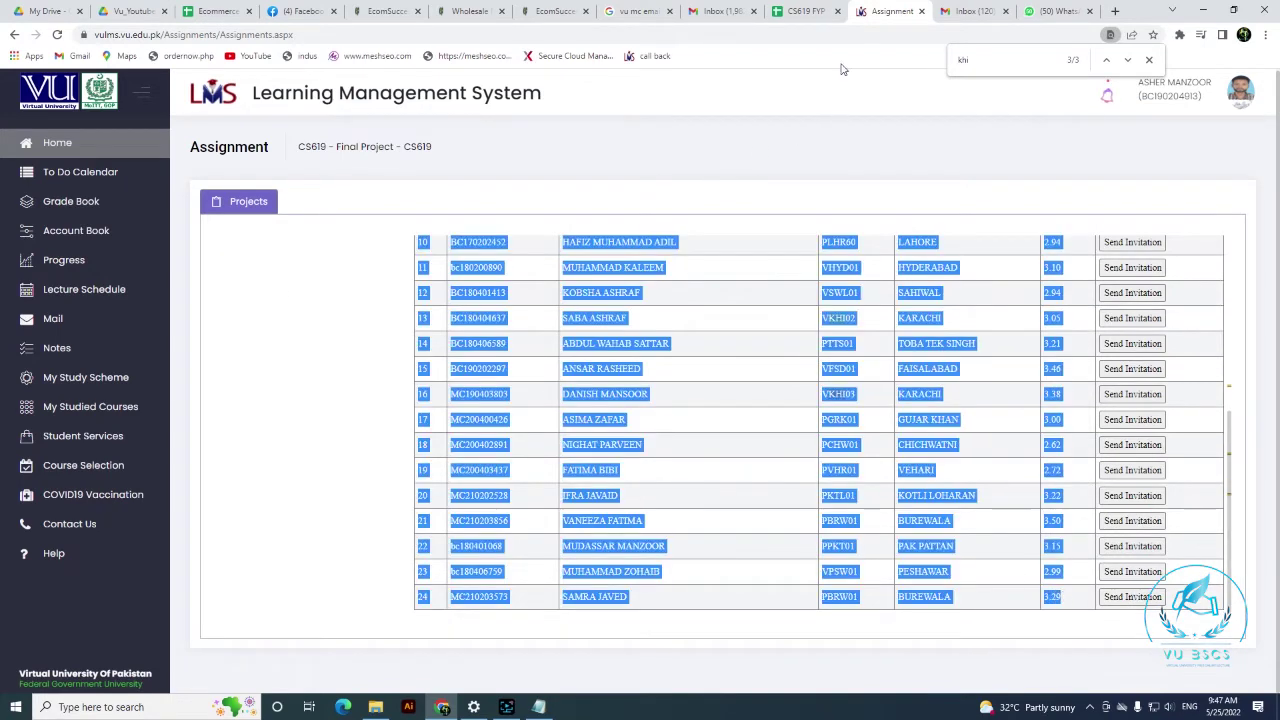
pyautogui.click(806, 11)
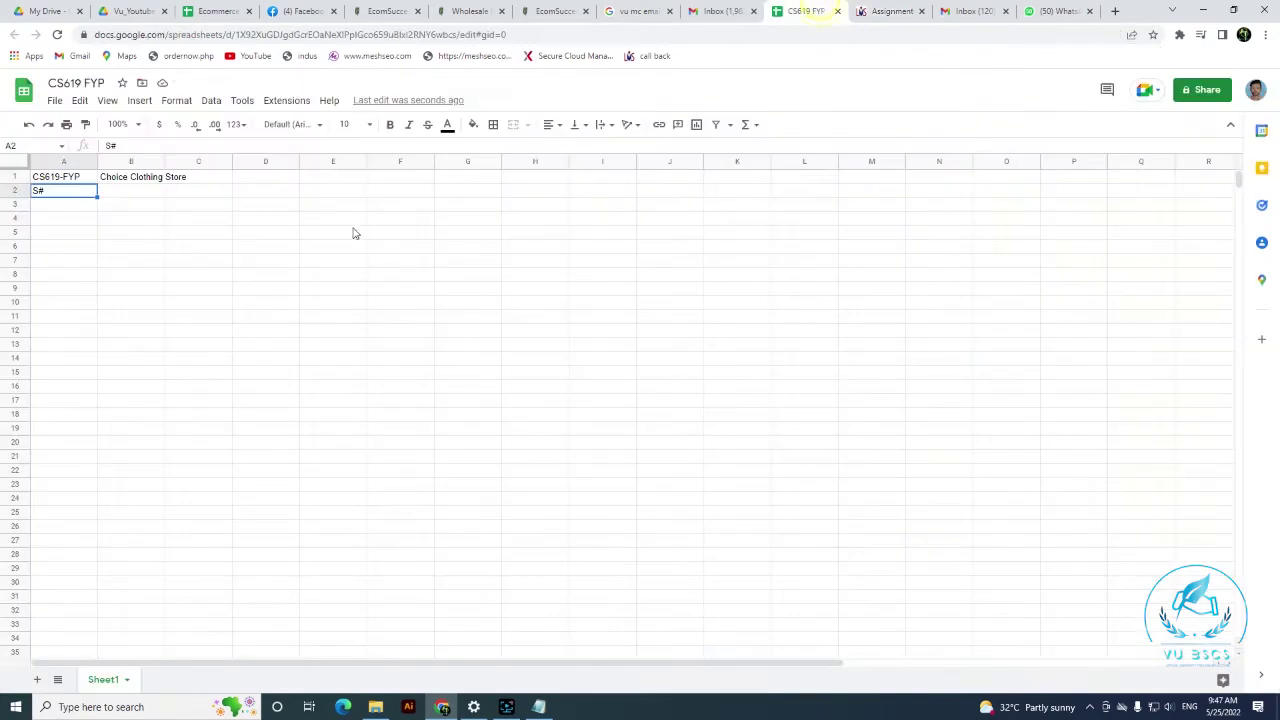
pyautogui.click(73, 209)
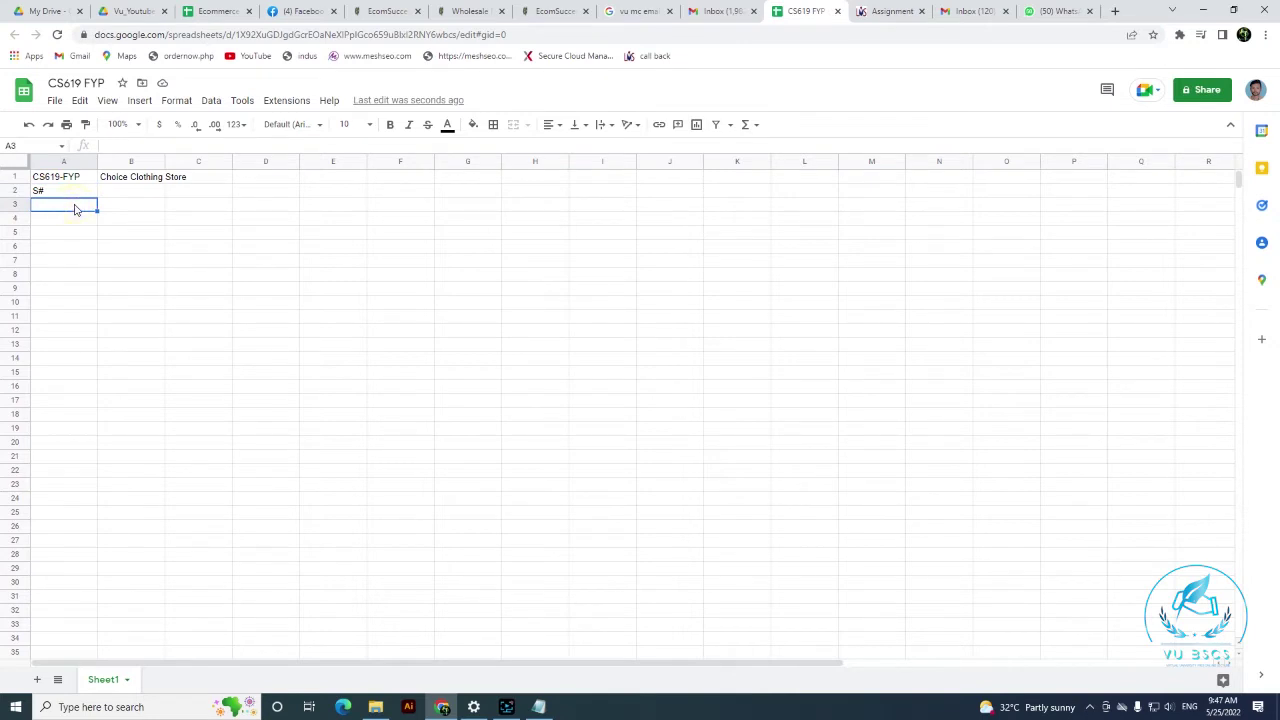
pyautogui.hotkey('ctrl', 'v')
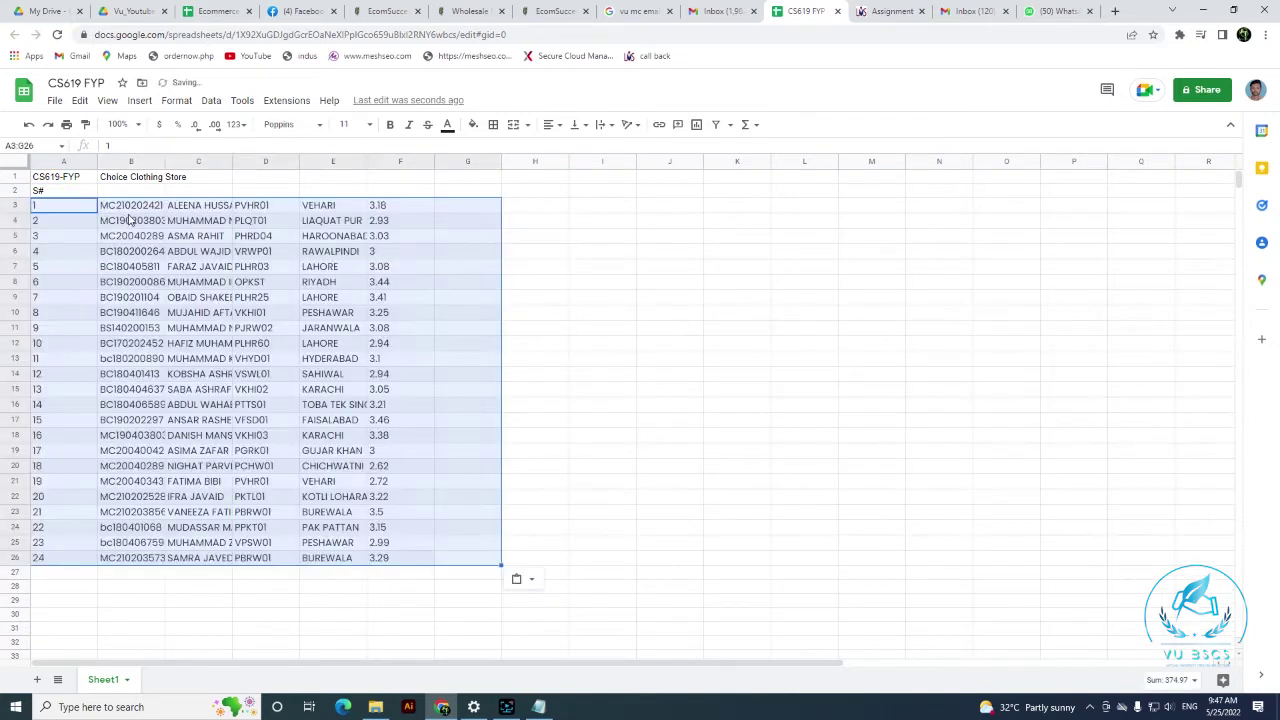
# Adjust the widths of columns B to E so the student IDs, names, campuses and cities fit
pyautogui.doubleClick(163, 162)
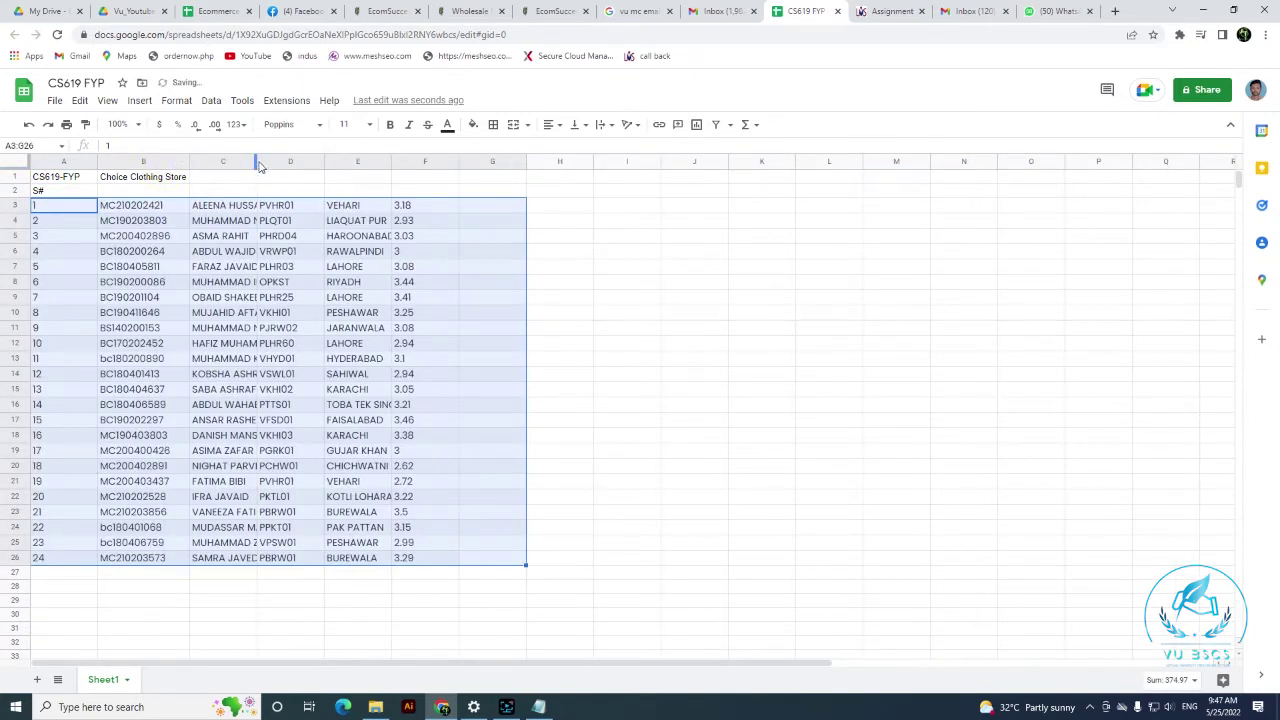
pyautogui.doubleClick(256, 161)
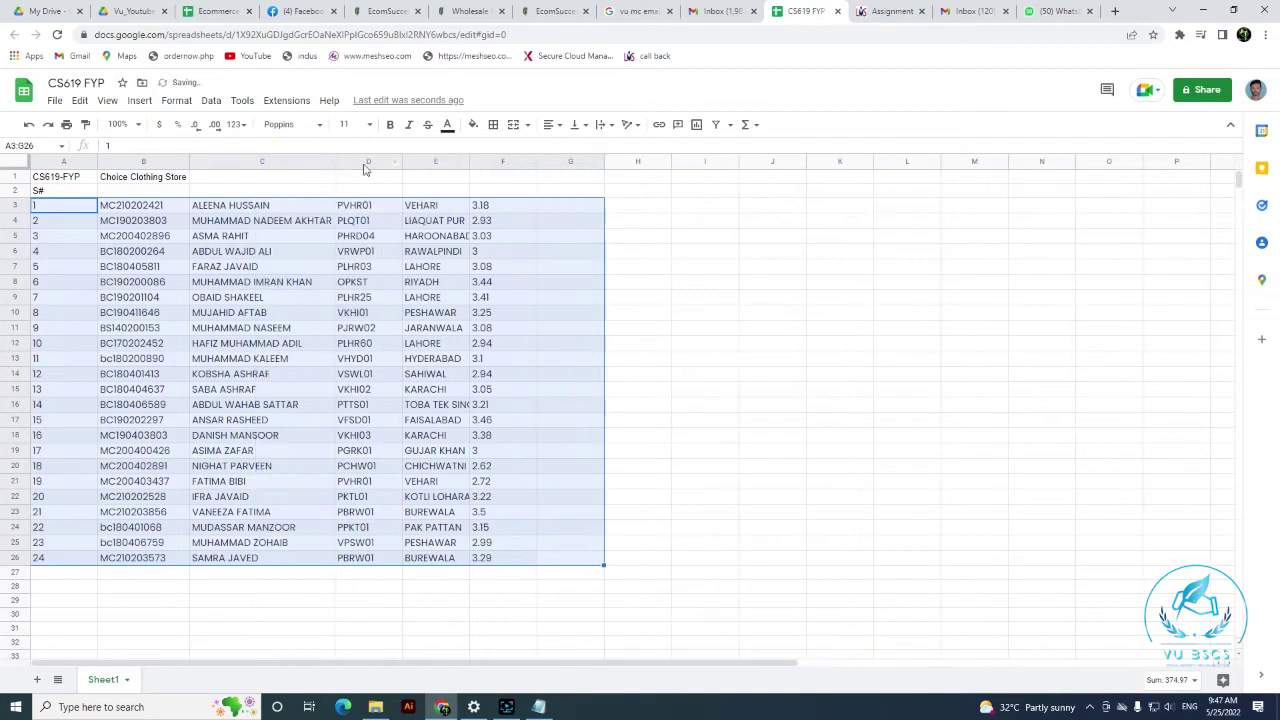
pyautogui.doubleClick(401, 161)
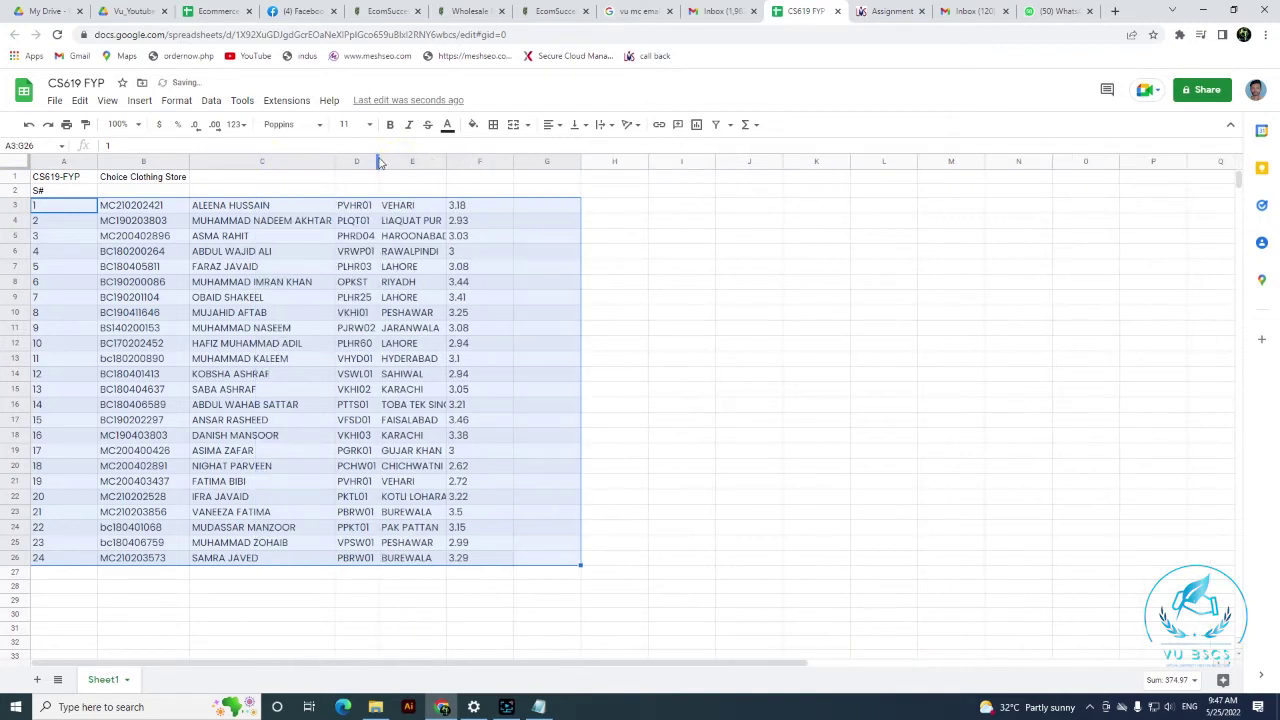
pyautogui.moveTo(379, 162); pyautogui.dragTo(558, 161)
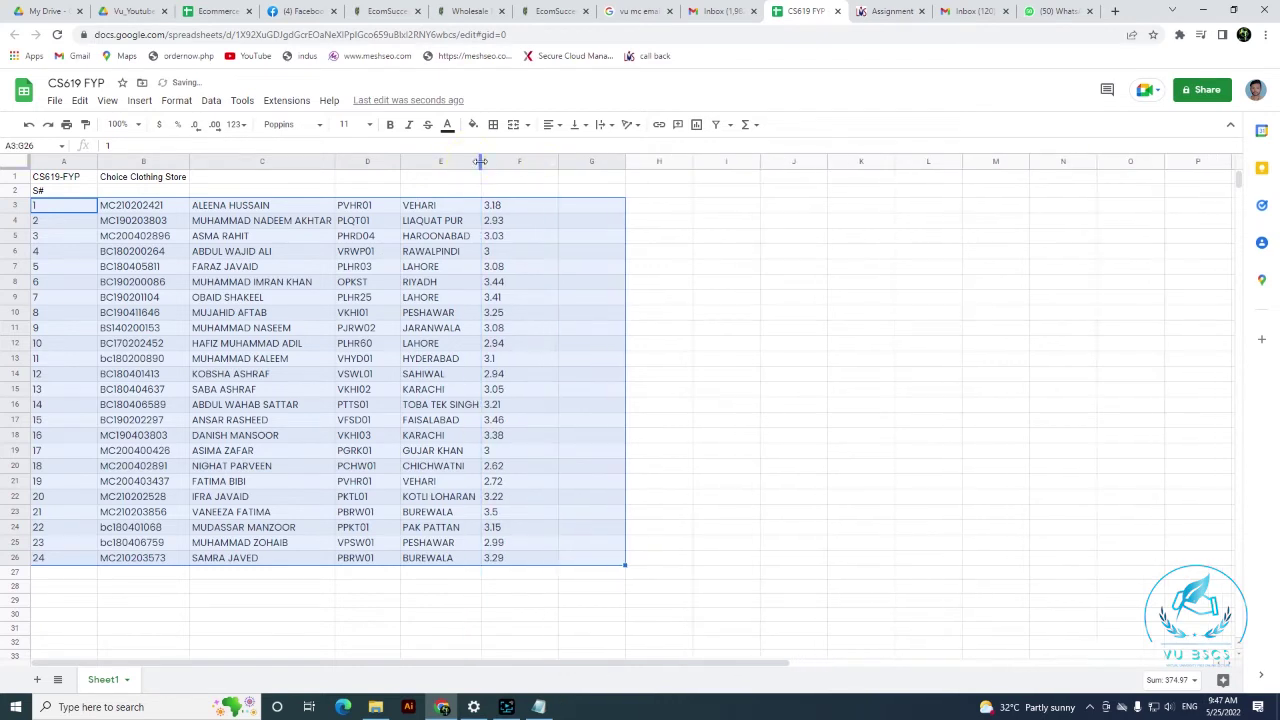
pyautogui.moveTo(480, 161); pyautogui.dragTo(496, 161)
pyautogui.click(741, 251)
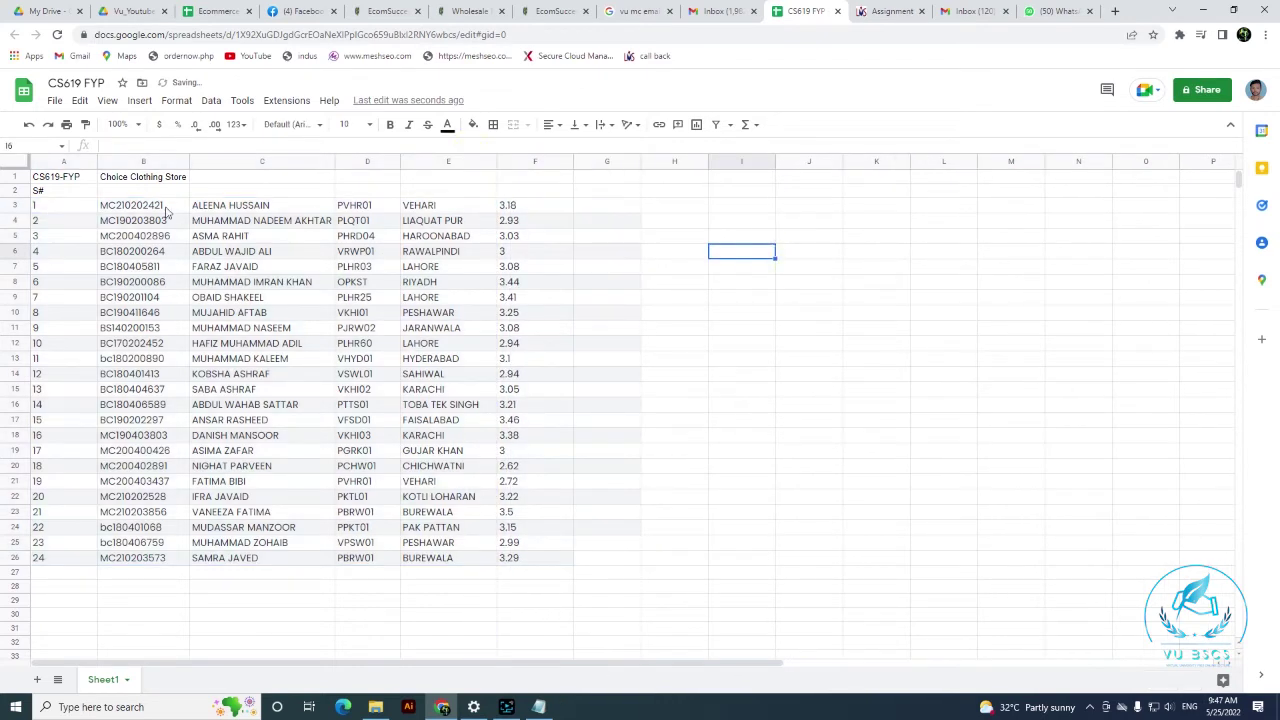
# Create a filter on the student list with row 3, columns A to G, as its header row
pyautogui.click(168, 210)
pyautogui.moveTo(69, 208); pyautogui.dragTo(593, 207)
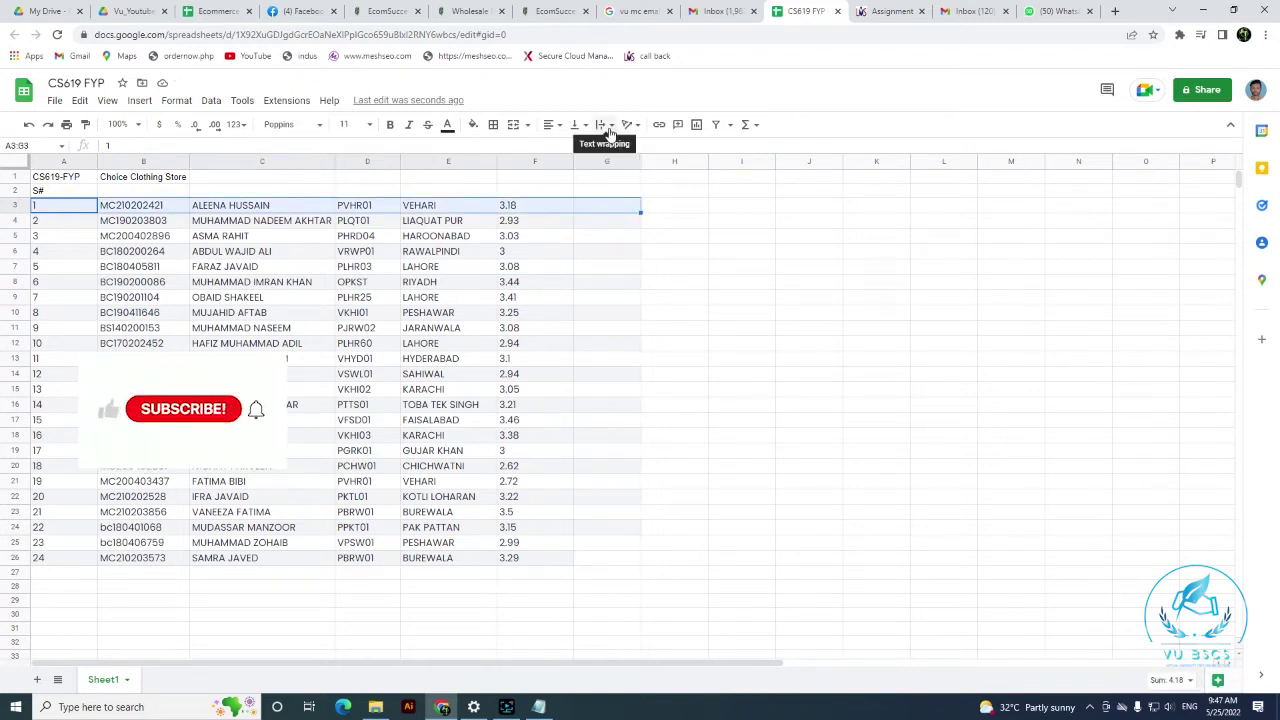
pyautogui.click(745, 124)
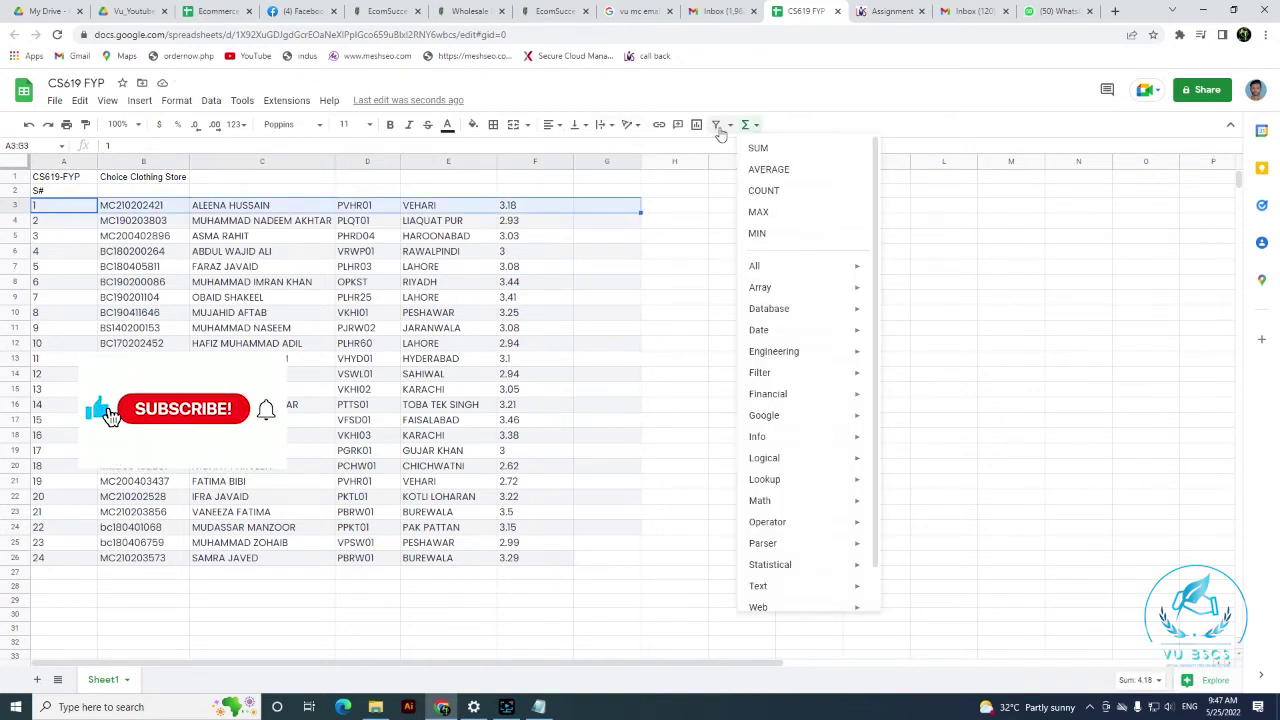
pyautogui.click(716, 124)
pyautogui.click(790, 283)
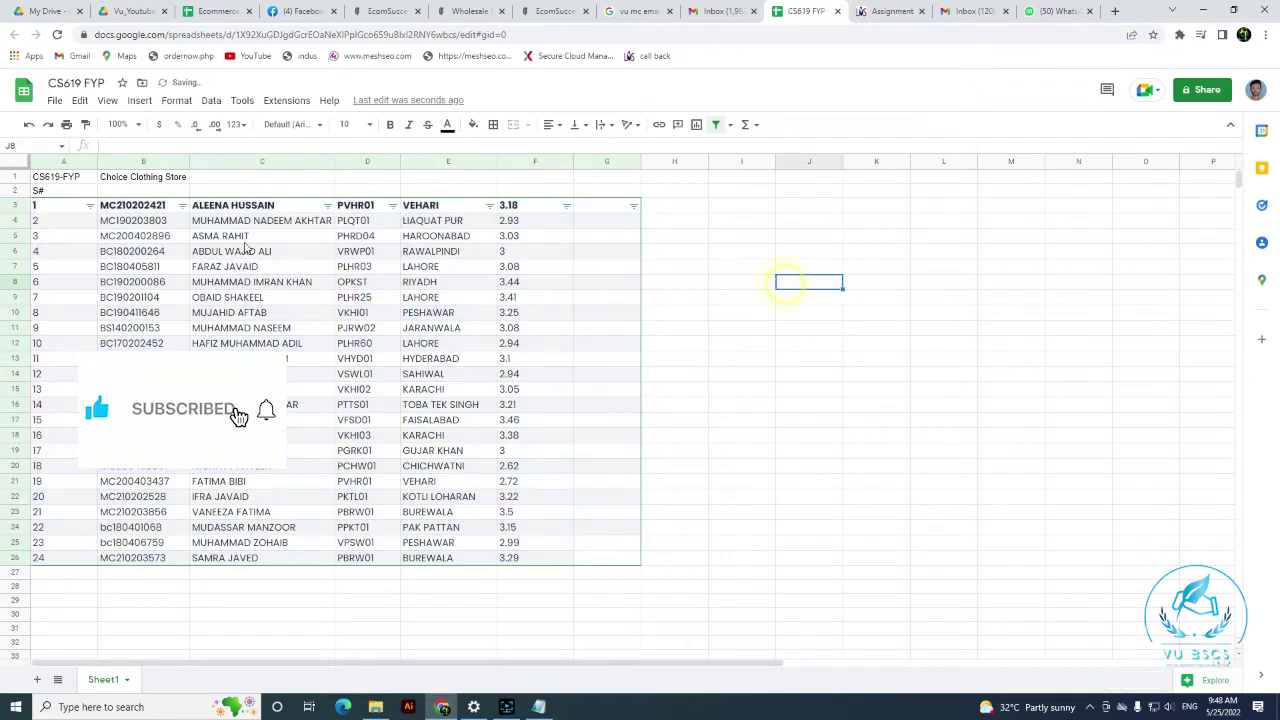
# Filter the campus column to only the values VKHI01, VKHI02 and VKHI03
pyautogui.click(393, 205)
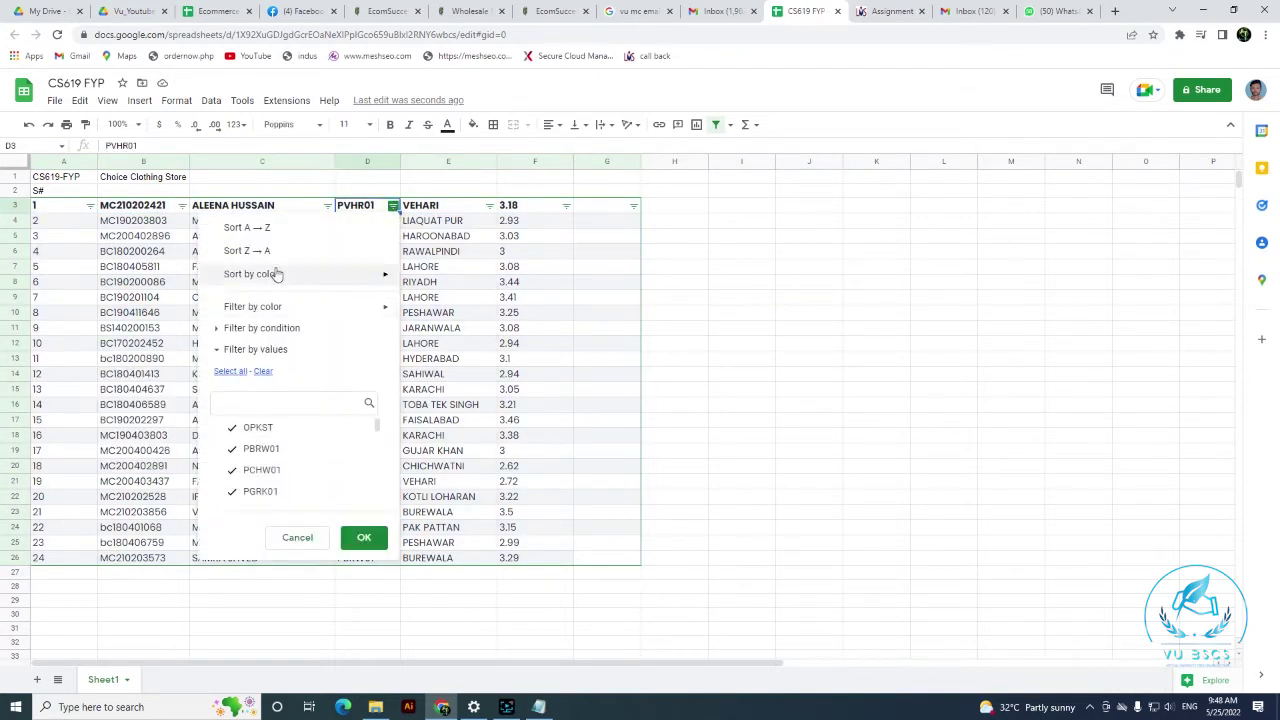
pyautogui.scroll(-3, 269, 440)
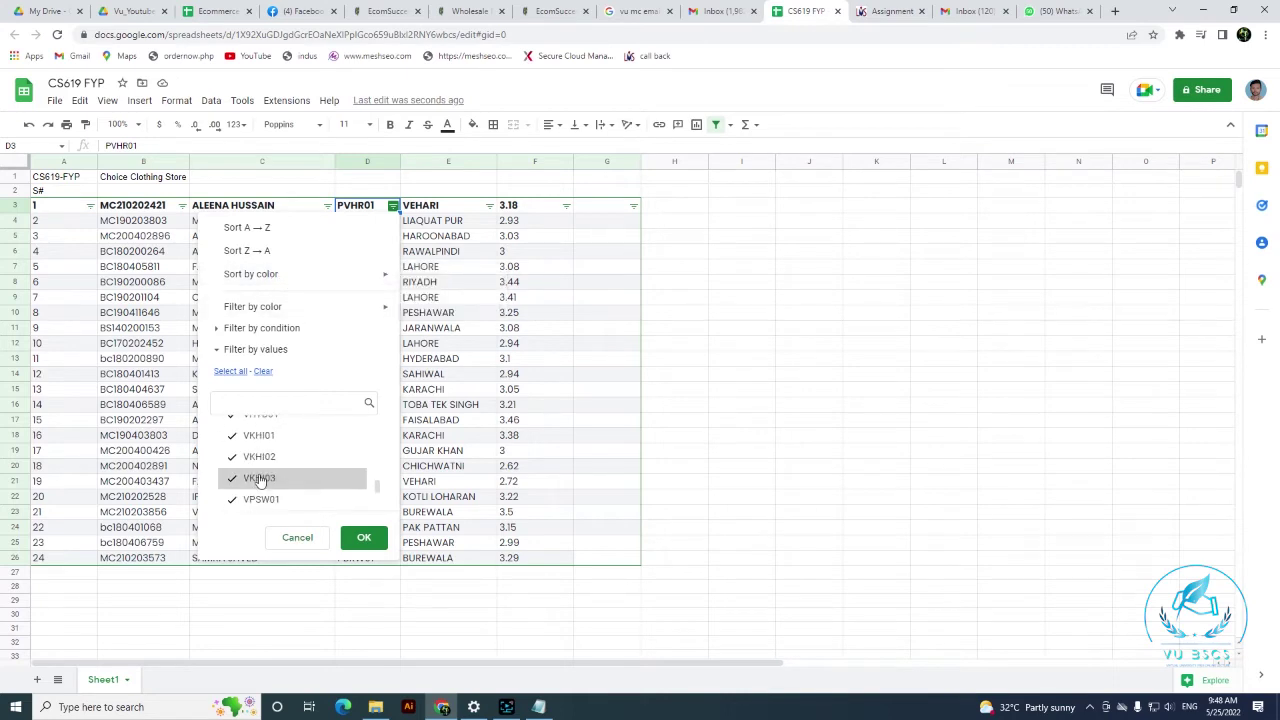
pyautogui.scroll(3, 306, 486)
pyautogui.click(364, 537)
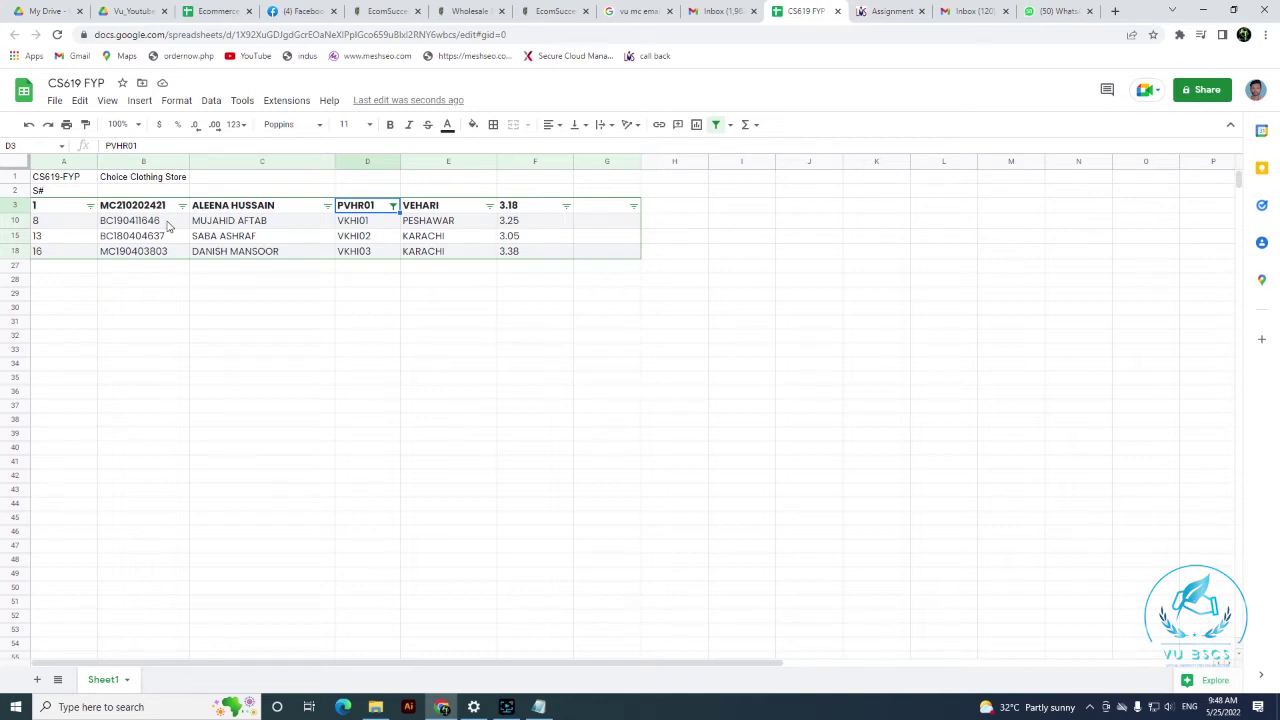
pyautogui.click(329, 350)
pyautogui.write('@')
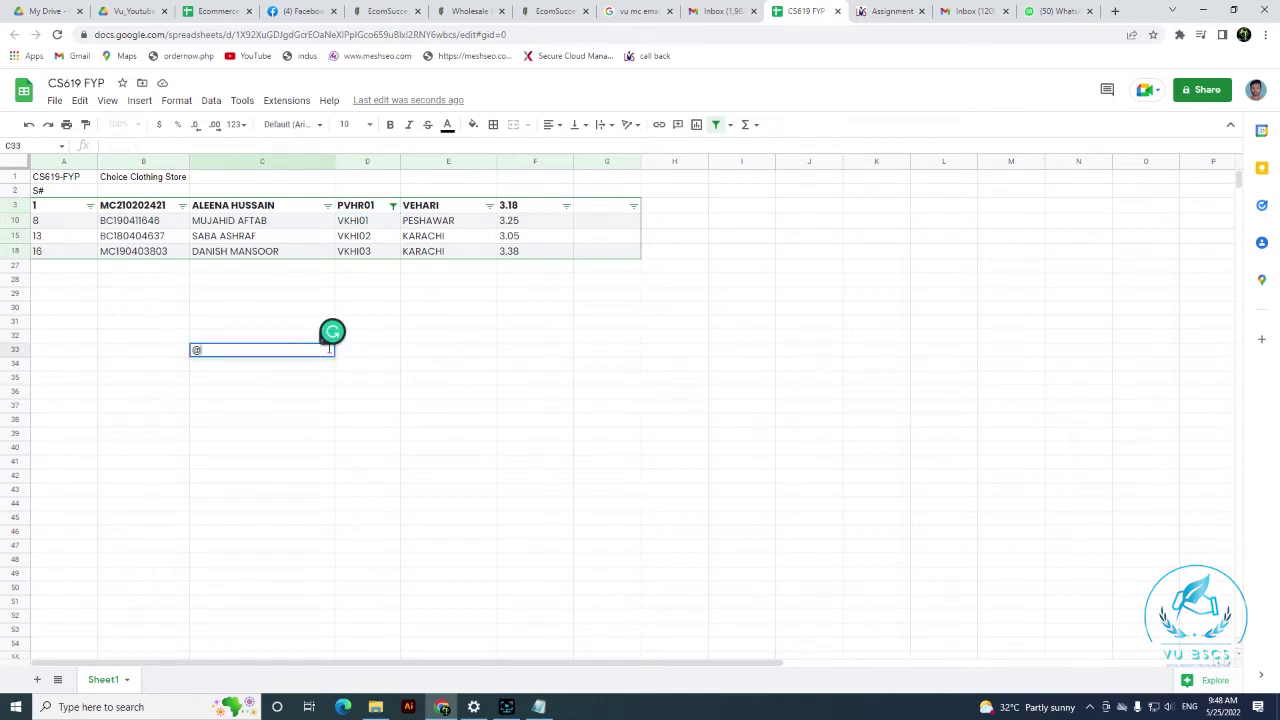
pyautogui.write('vu.edu.pk')
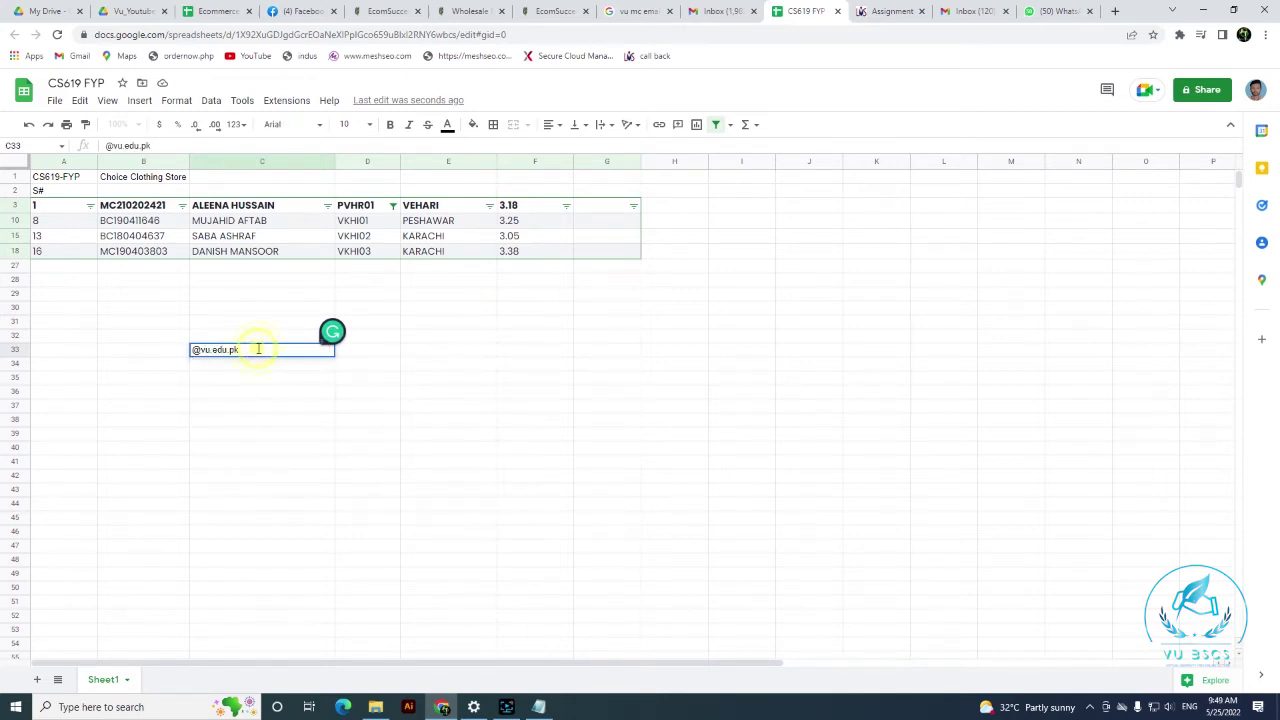
pyautogui.hotkey('ctrl', 'a')
pyautogui.hotkey('ctrl', 'c')
pyautogui.click(160, 221)
pyautogui.press('Return')
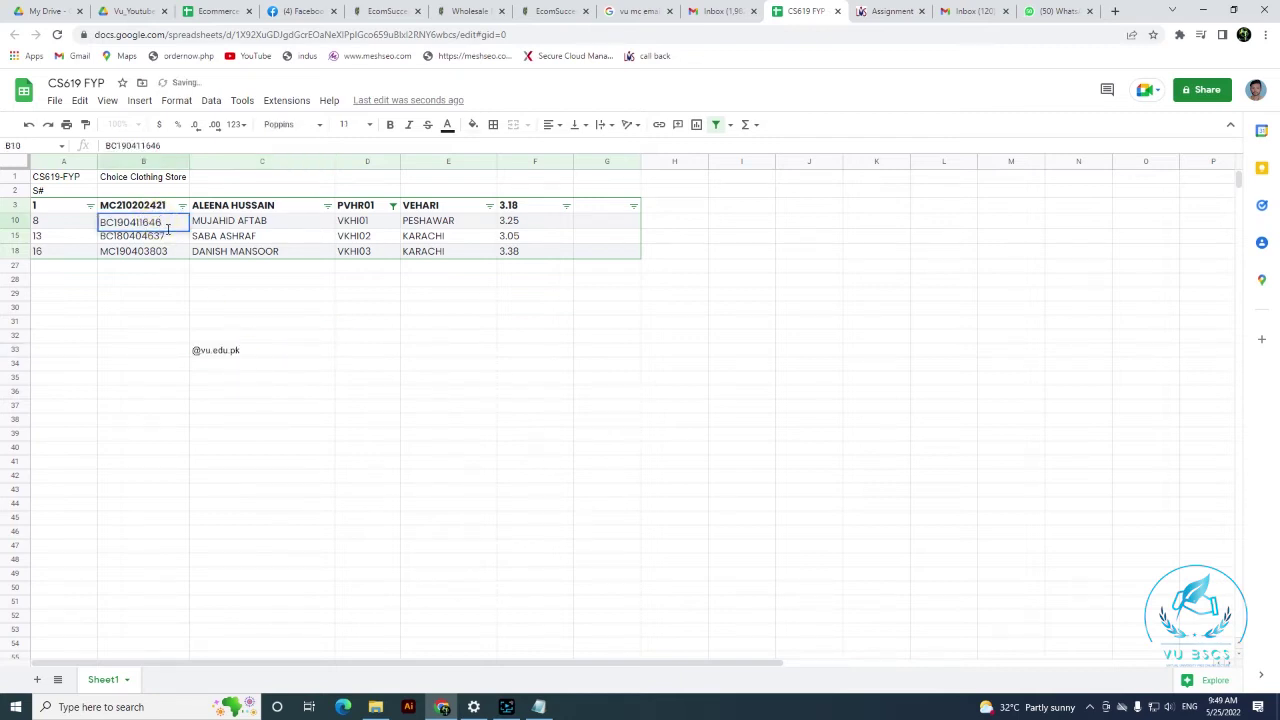
pyautogui.hotkey('ctrl', 'v')
pyautogui.press('Return')
pyautogui.press('Return')
pyautogui.hotkey('ctrl', 'v')
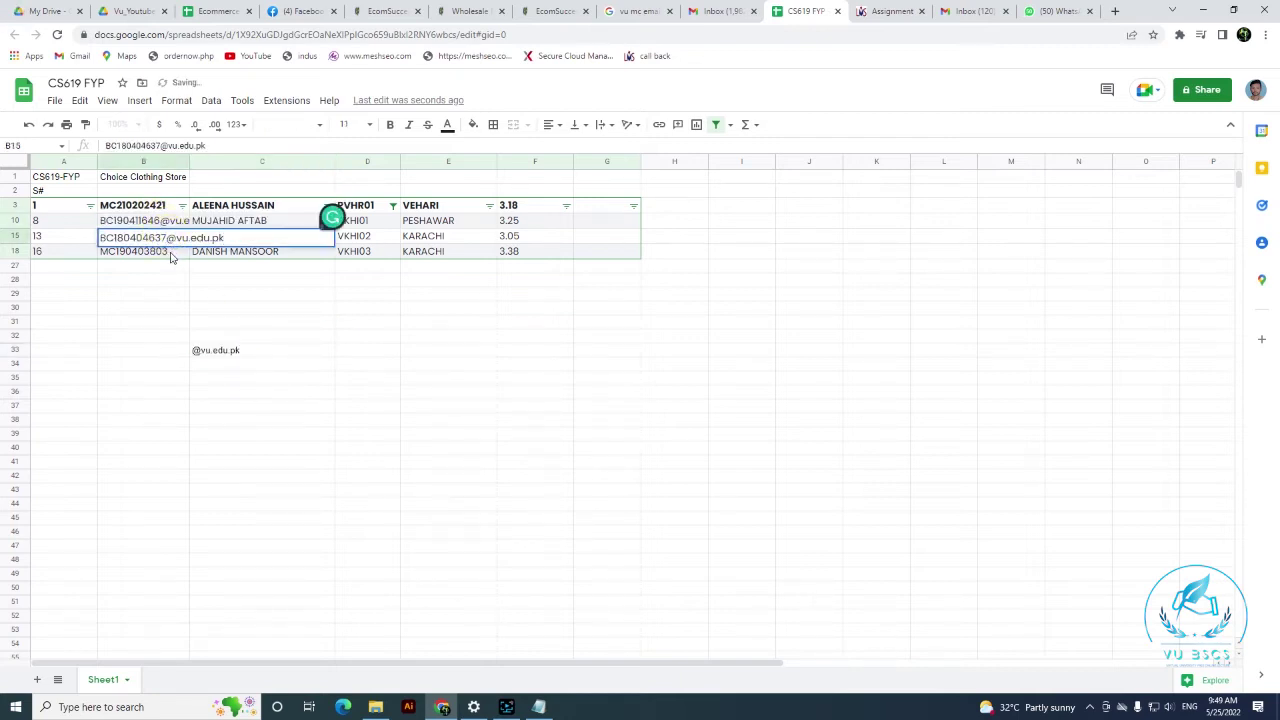
pyautogui.press('Return')
pyautogui.press('Return')
pyautogui.hotkey('ctrl', 'v')
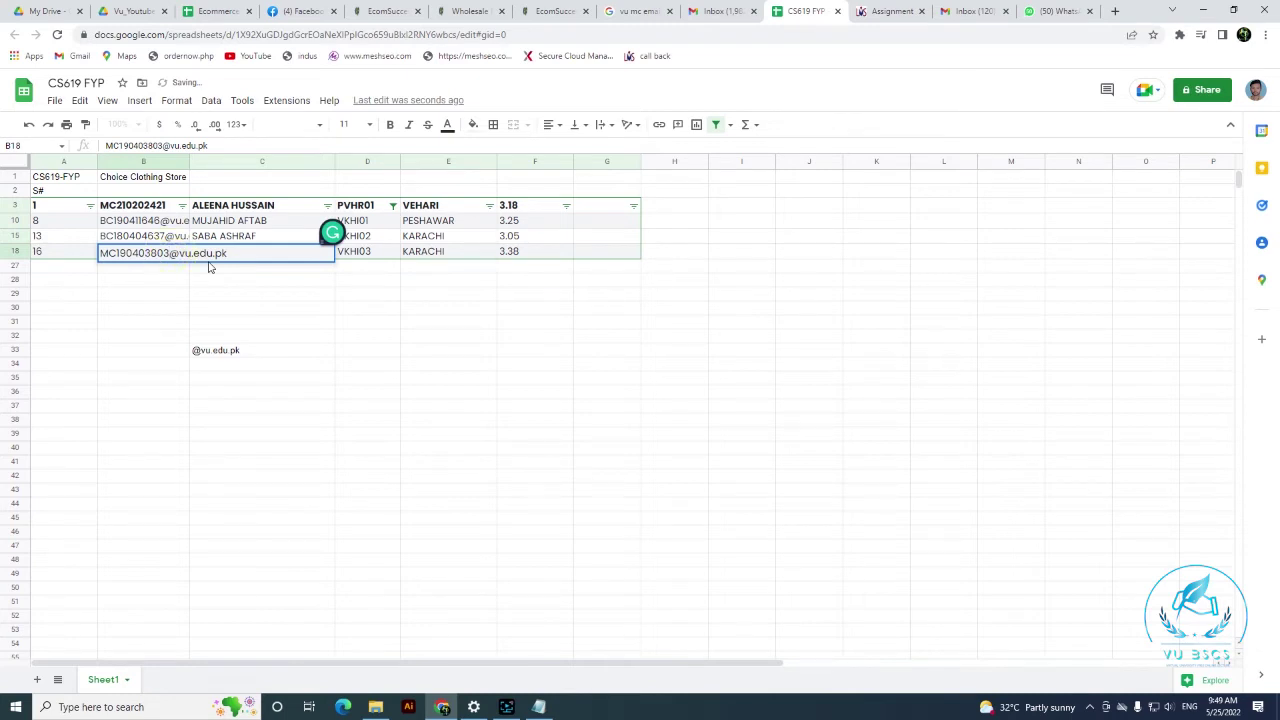
pyautogui.hotkey('ctrl', 'z')
pyautogui.hotkey('ctrl', 'v')
pyautogui.click(187, 283)
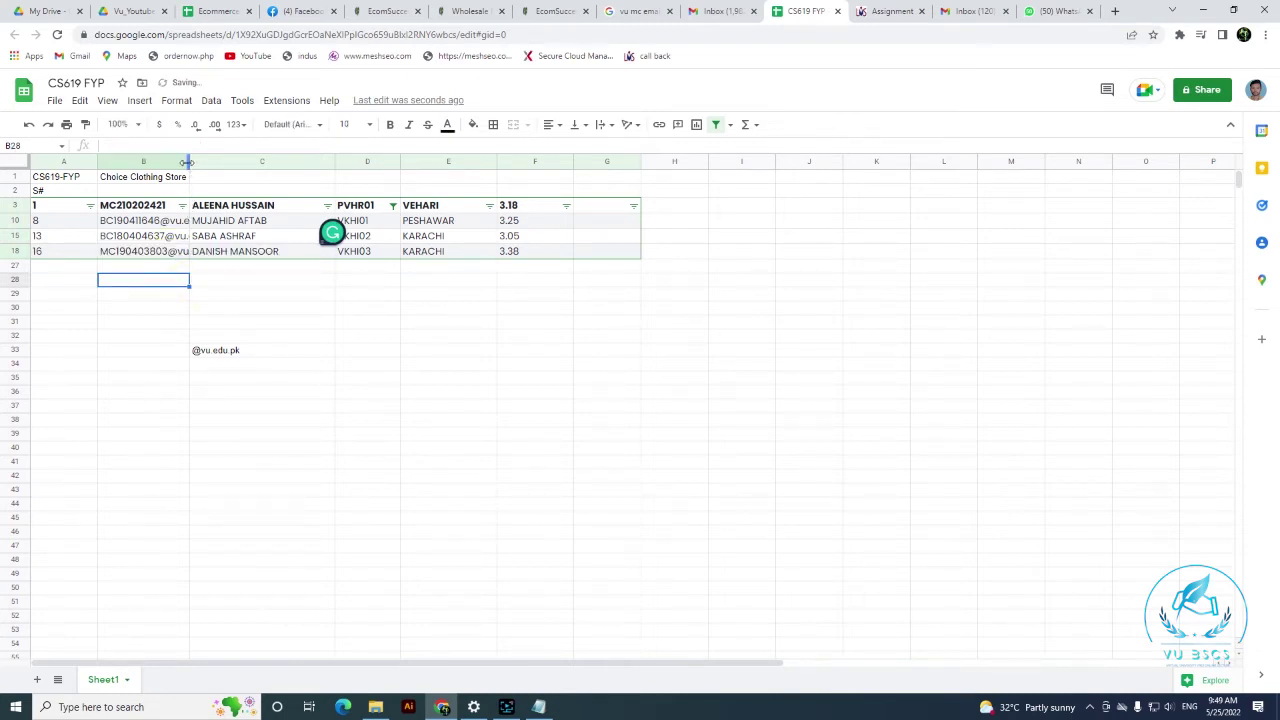
pyautogui.doubleClick(187, 162)
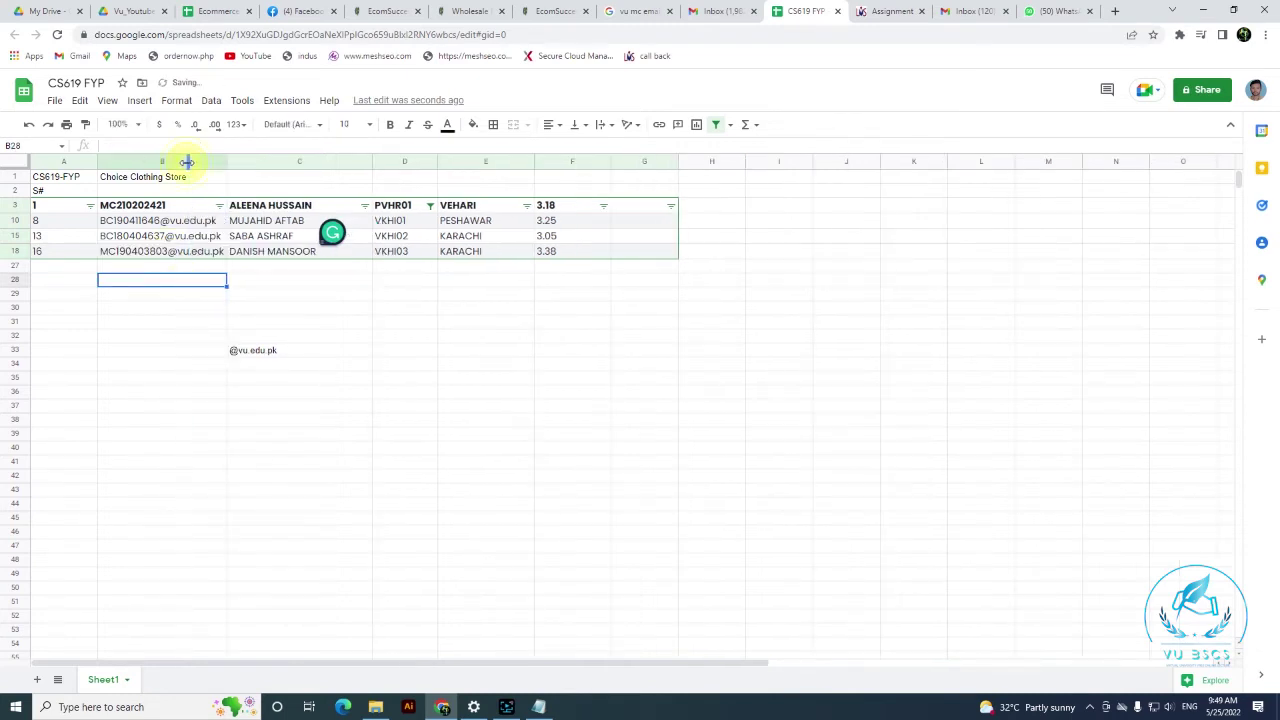
pyautogui.click(175, 309)
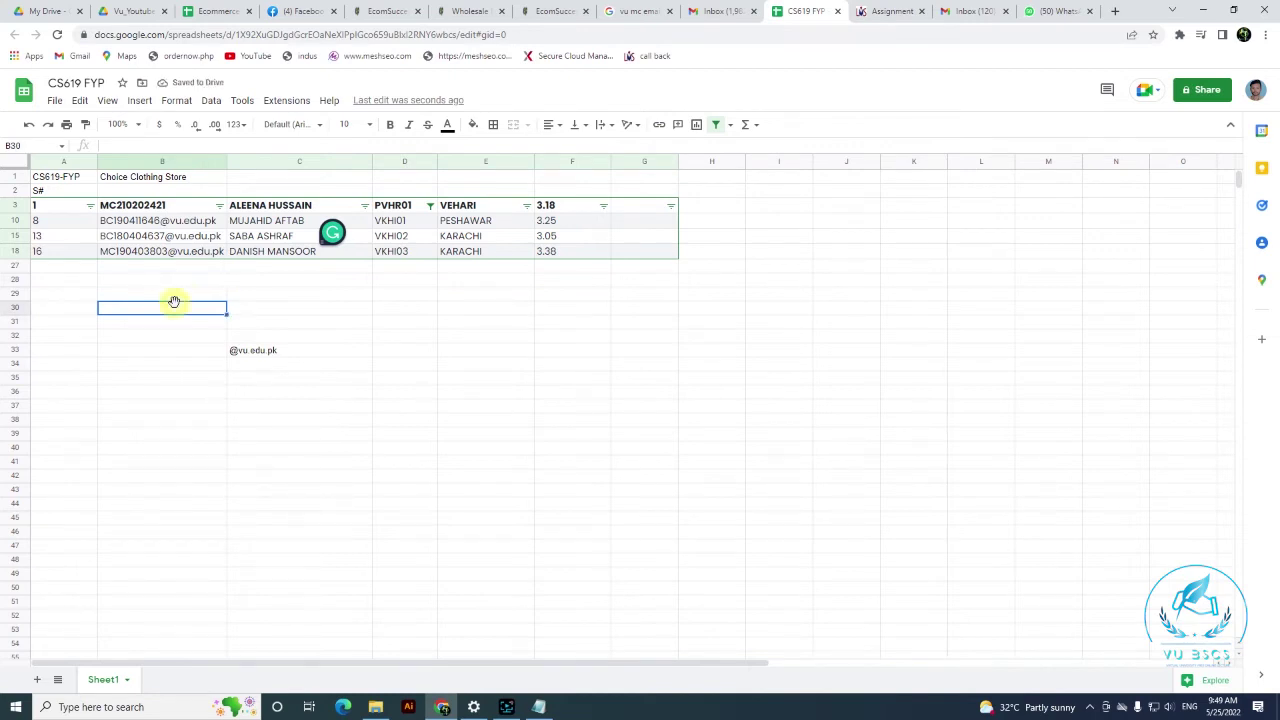
# Copy the first student's email address from B10 and add it as a recipient of the new Gmail message
pyautogui.click(181, 222)
pyautogui.doubleClick(181, 222)
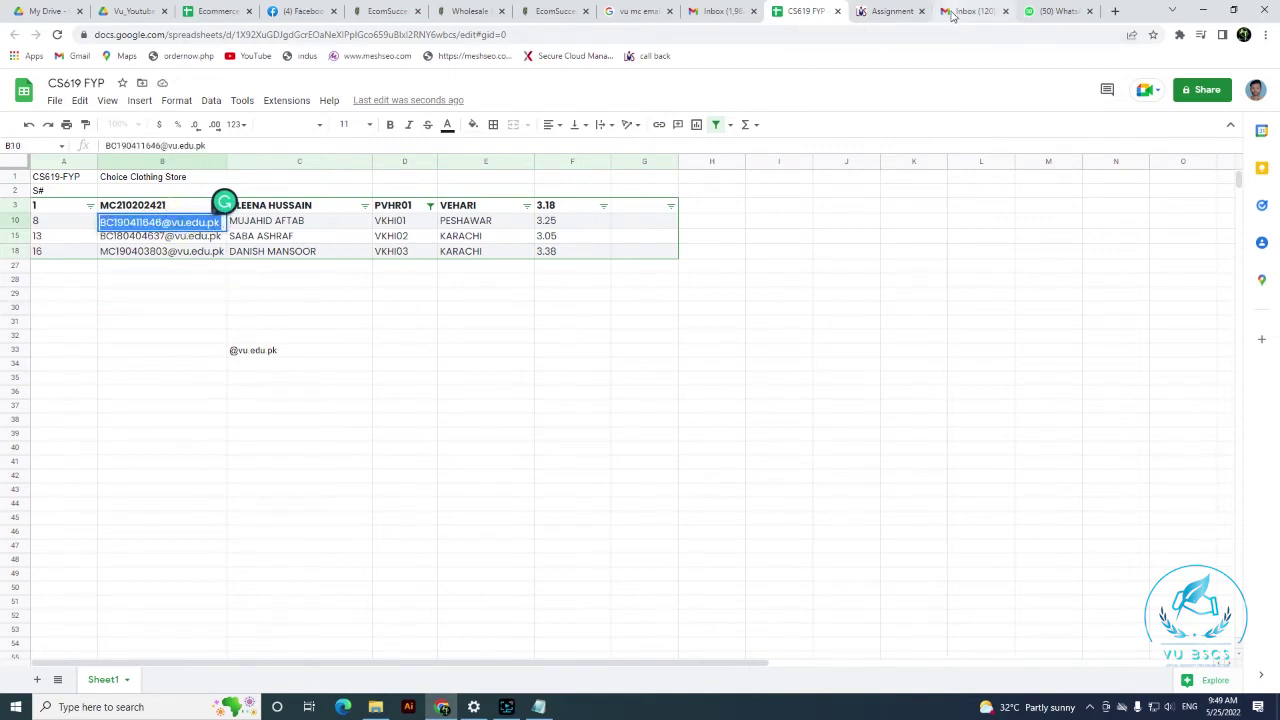
pyautogui.click(952, 14)
pyautogui.doubleClick(923, 323)
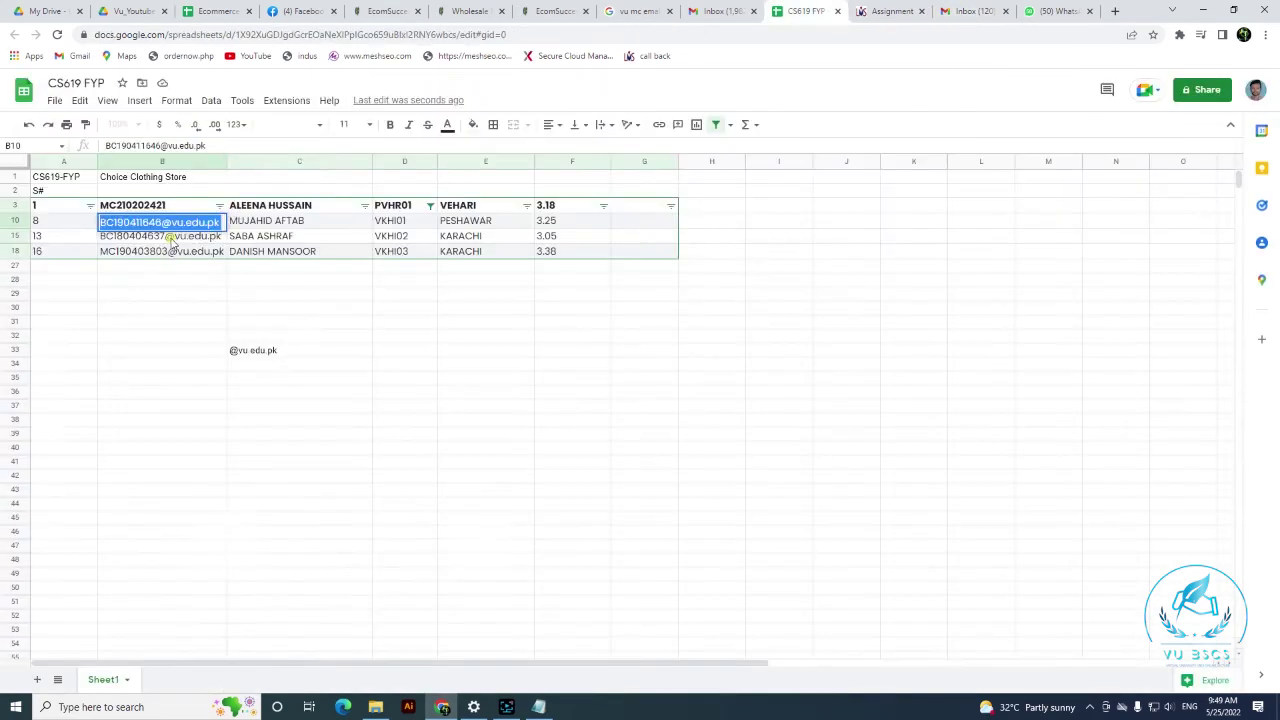
# Copy the second student's email address from B15 and add it to the Gmail message's recipients
pyautogui.click(180, 237)
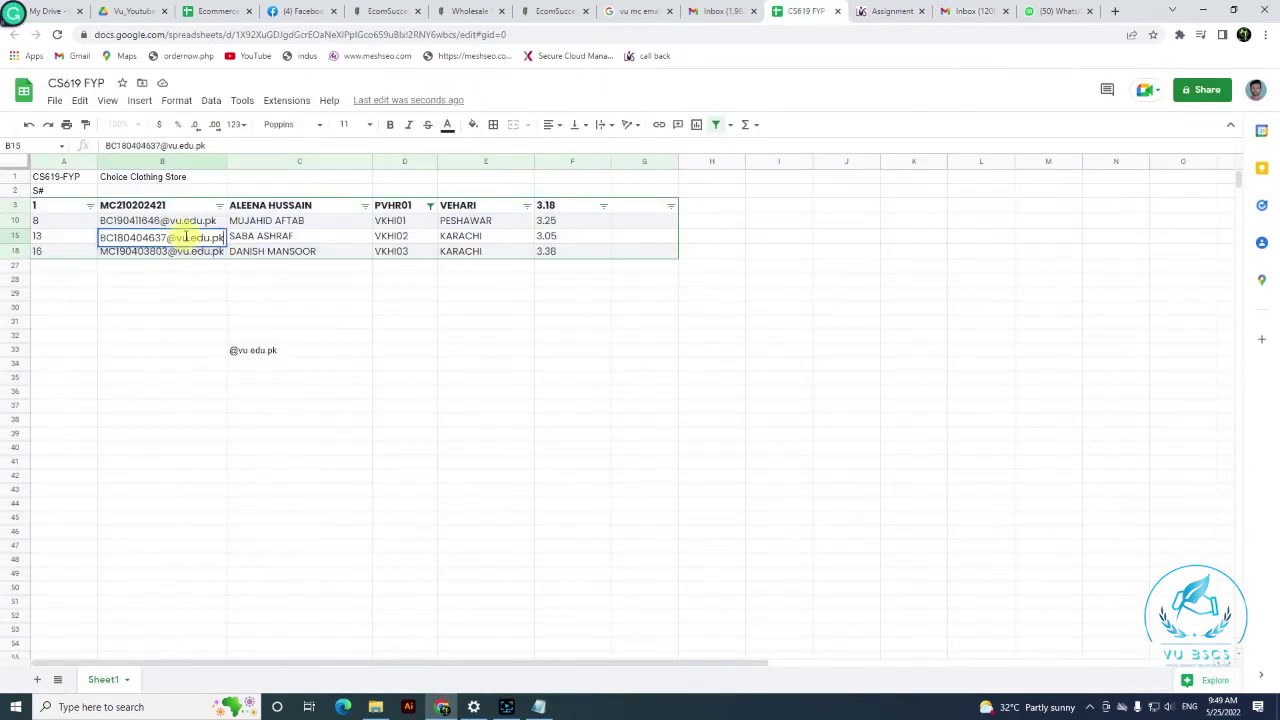
pyautogui.doubleClick(185, 236)
pyautogui.hotkey('ctrl', 'c')
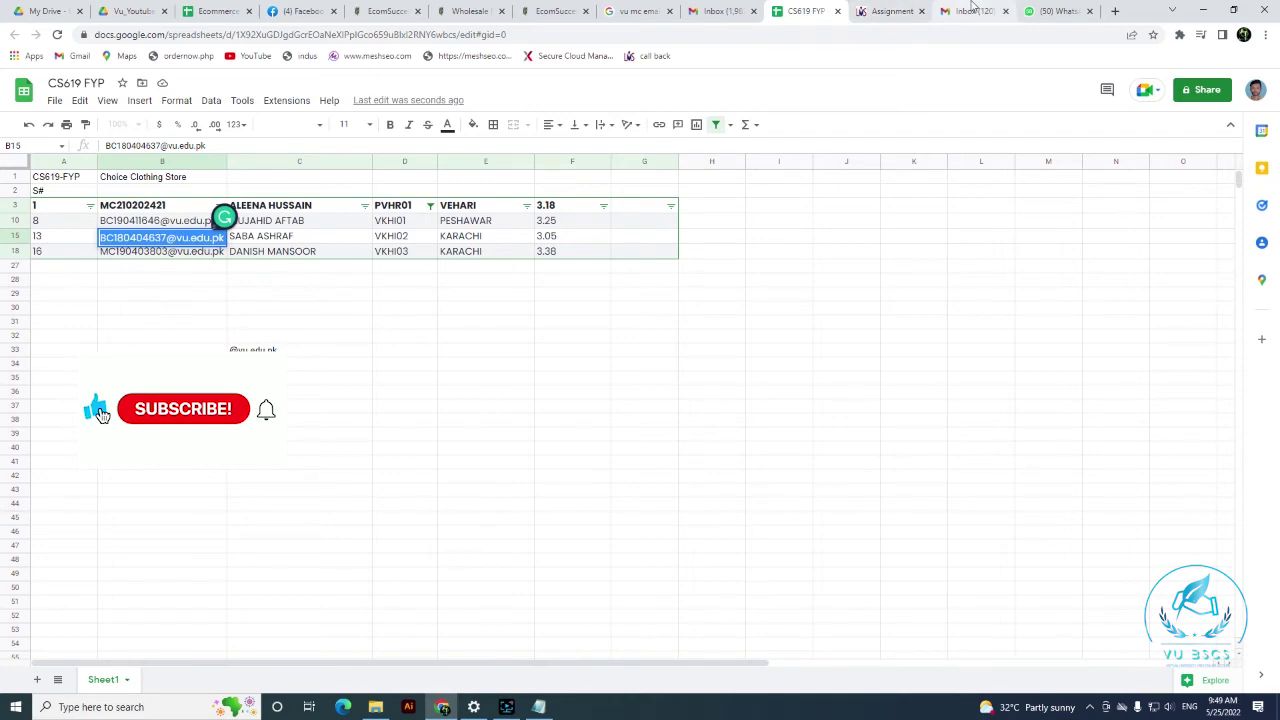
pyautogui.click(971, 6)
pyautogui.hotkey('ctrl', 'v')
pyautogui.click(890, 11)
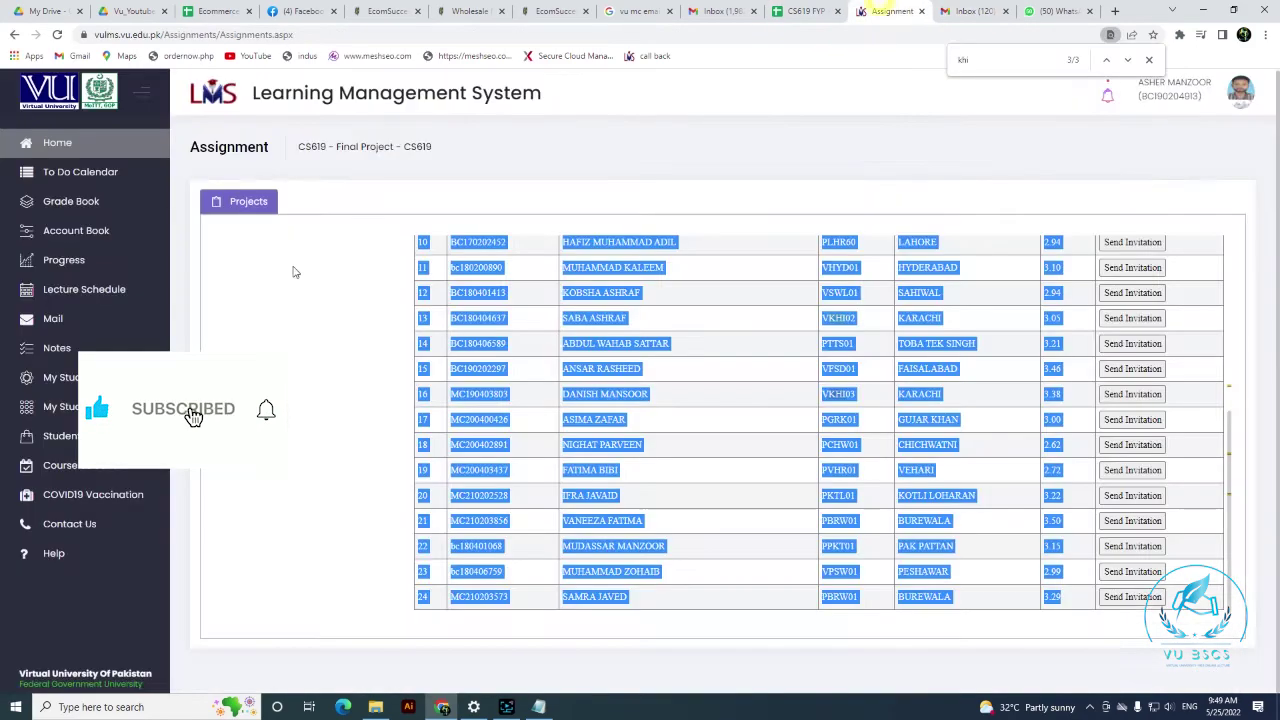
# Copy the third student's email address from B18, add it to the Gmail message's recipients and place the cursor in the message body
pyautogui.click(795, 11)
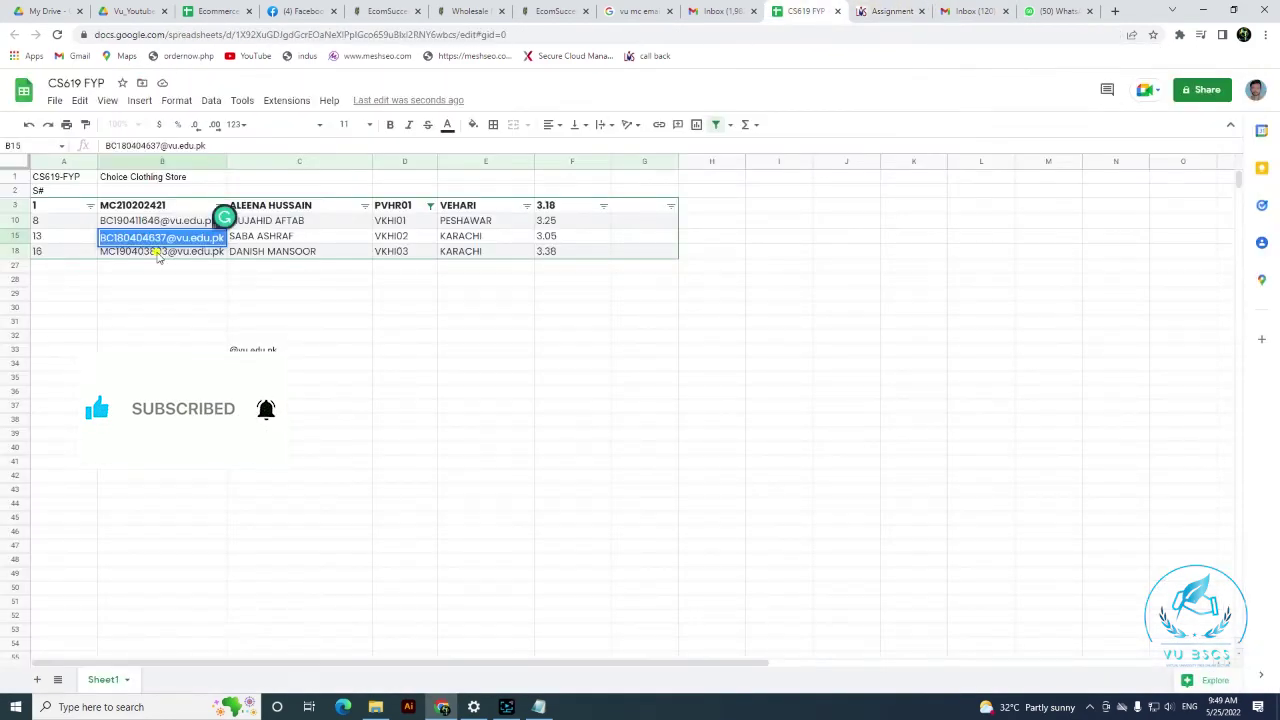
pyautogui.doubleClick(157, 252)
pyautogui.hotkey('ctrl', 'c')
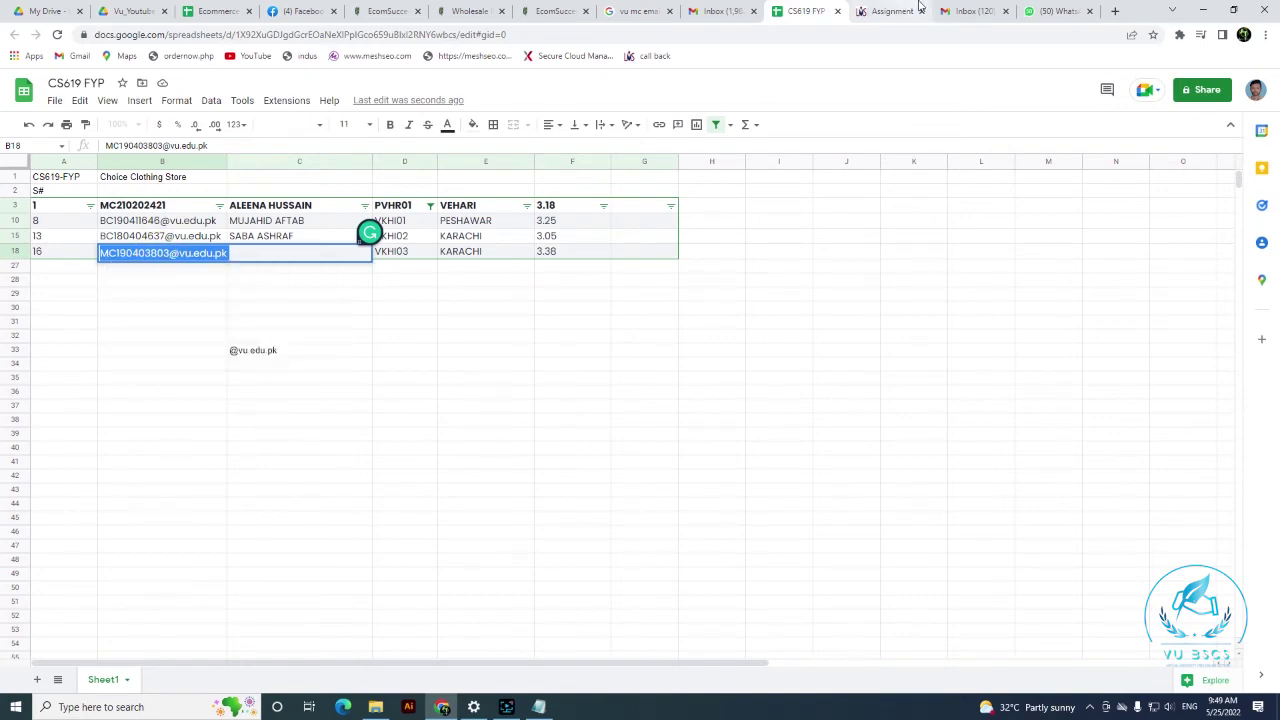
pyautogui.click(968, 11)
pyautogui.hotkey('ctrl', 'v')
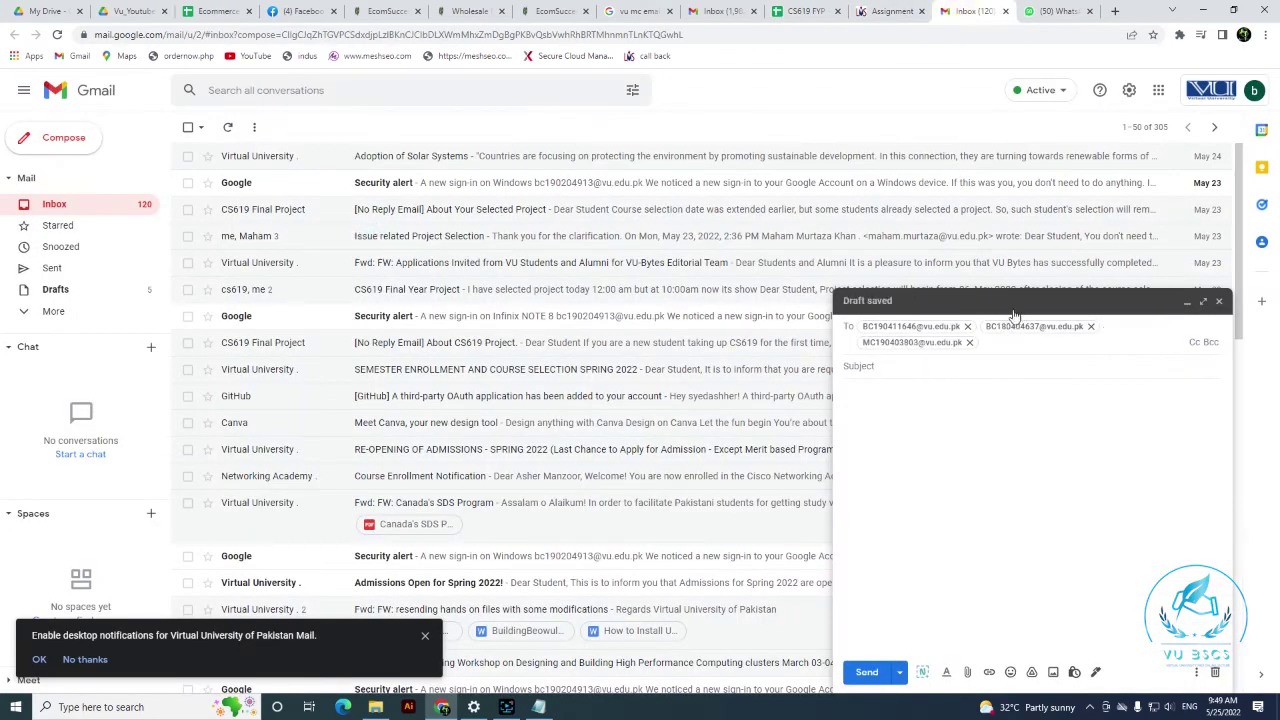
pyautogui.click(912, 408)
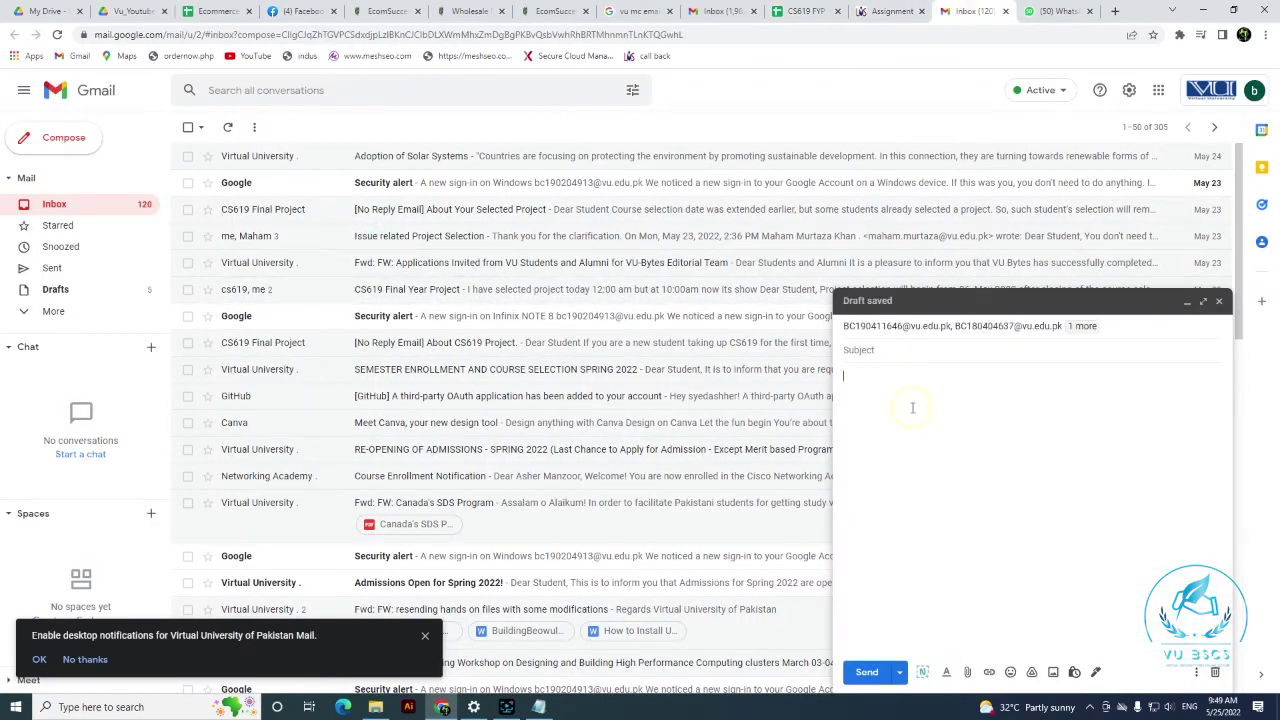
# Write "Whatsapp group link send" as the message body, correcting the misspelled "Whatsapp", and set the subject to "cs619"
pyautogui.write('Whatsap group ')
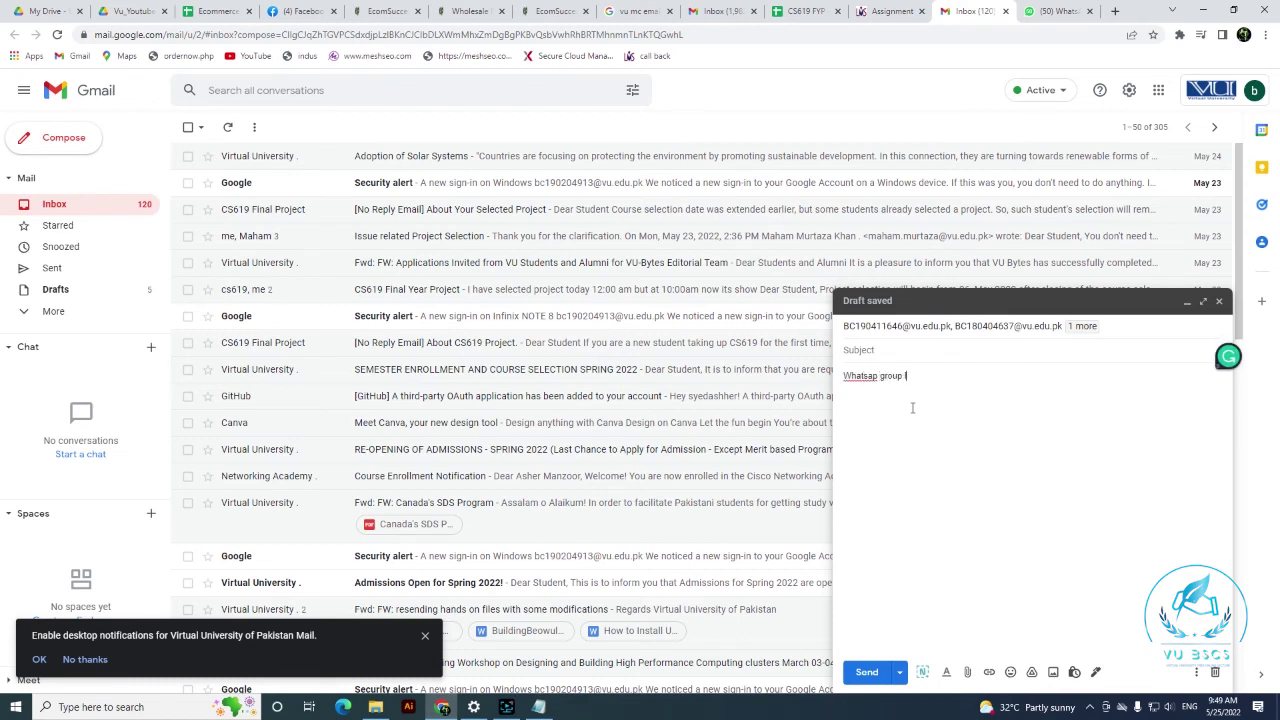
pyautogui.write('link')
pyautogui.moveTo(862, 376)
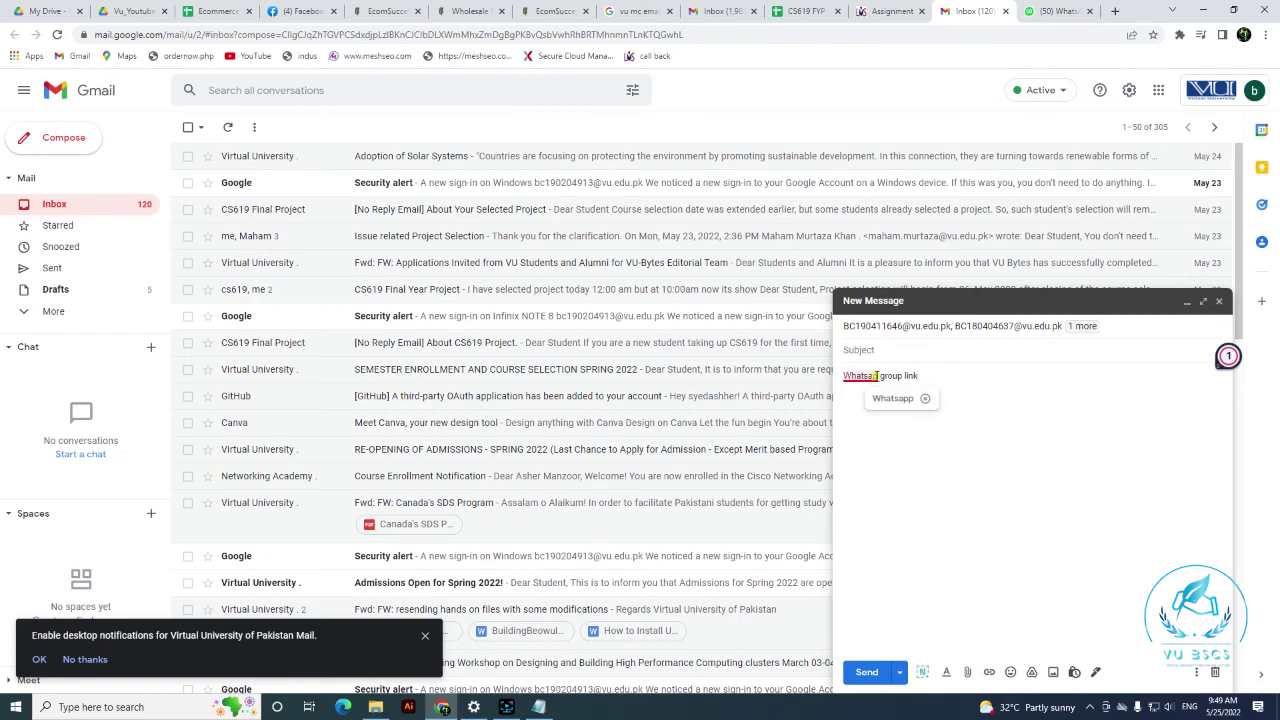
pyautogui.click(884, 410)
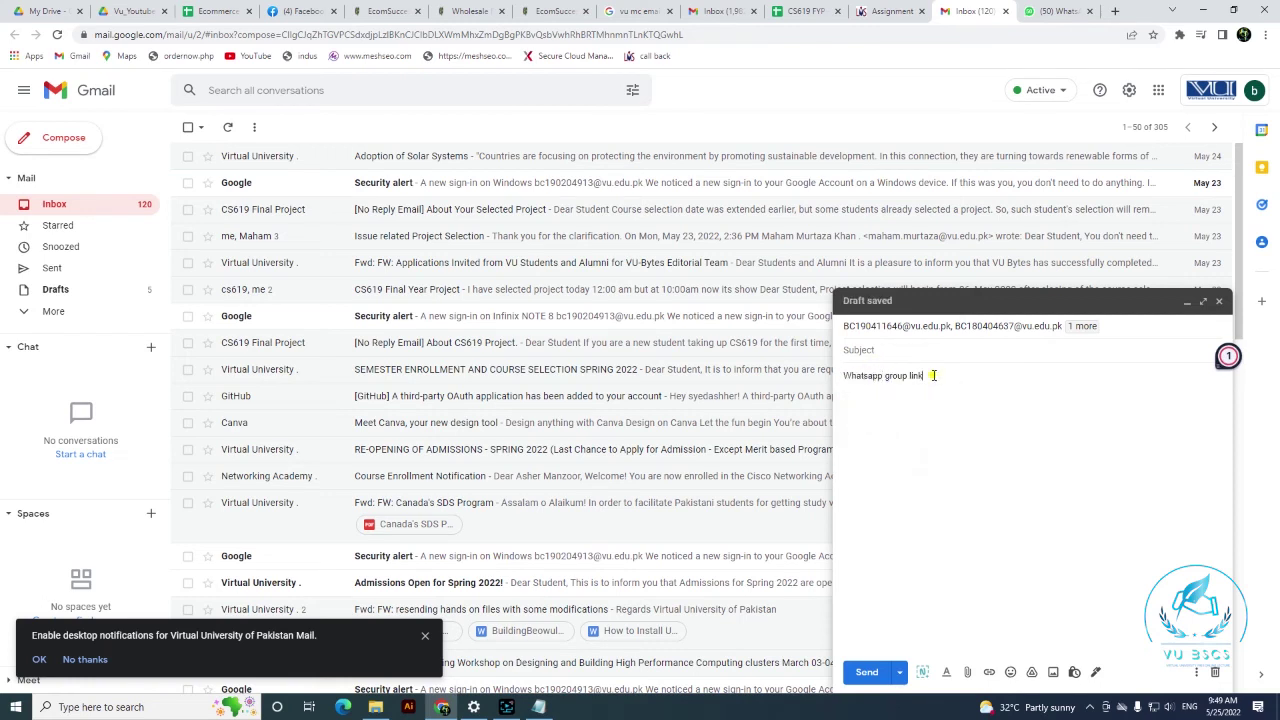
pyautogui.click(935, 376)
pyautogui.write('send')
pyautogui.click(925, 351)
pyautogui.write('cs619')
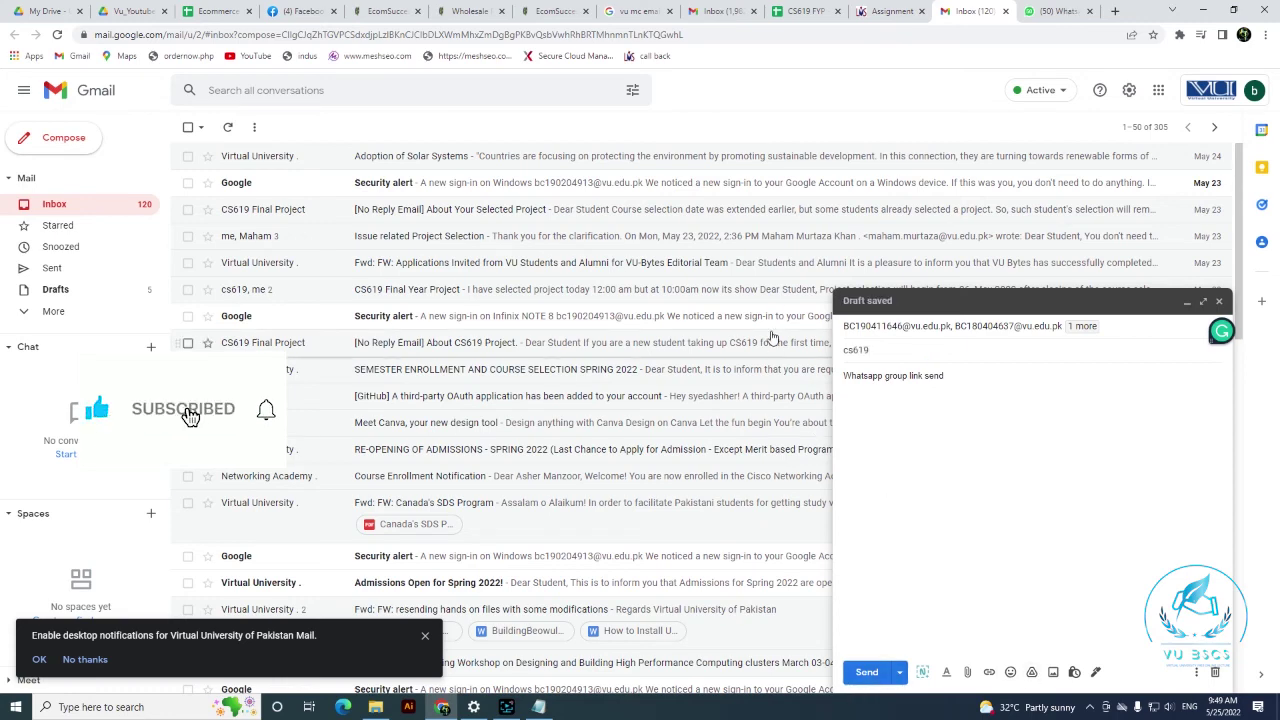
# Switch to the LMS Assignment page and review the CS619 group invitation student list back up to its first entries
pyautogui.click(890, 11)
pyautogui.click(328, 360)
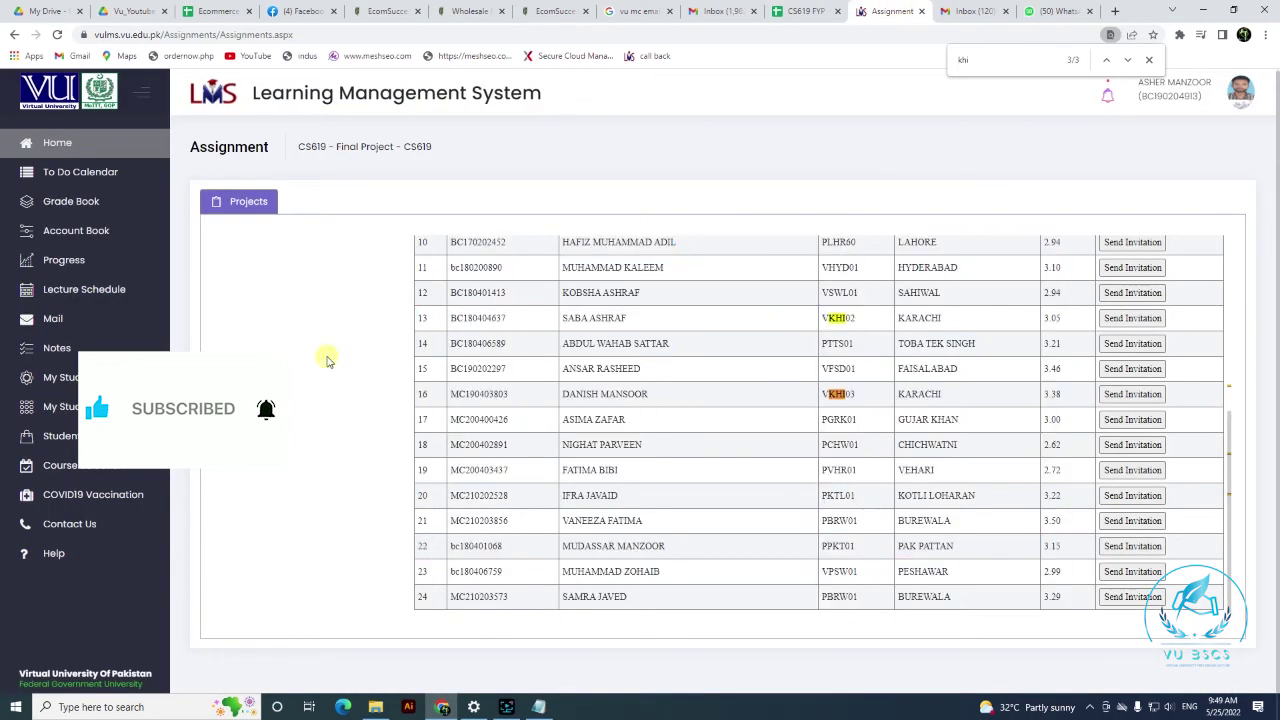
pyautogui.scroll(1, 328, 362)
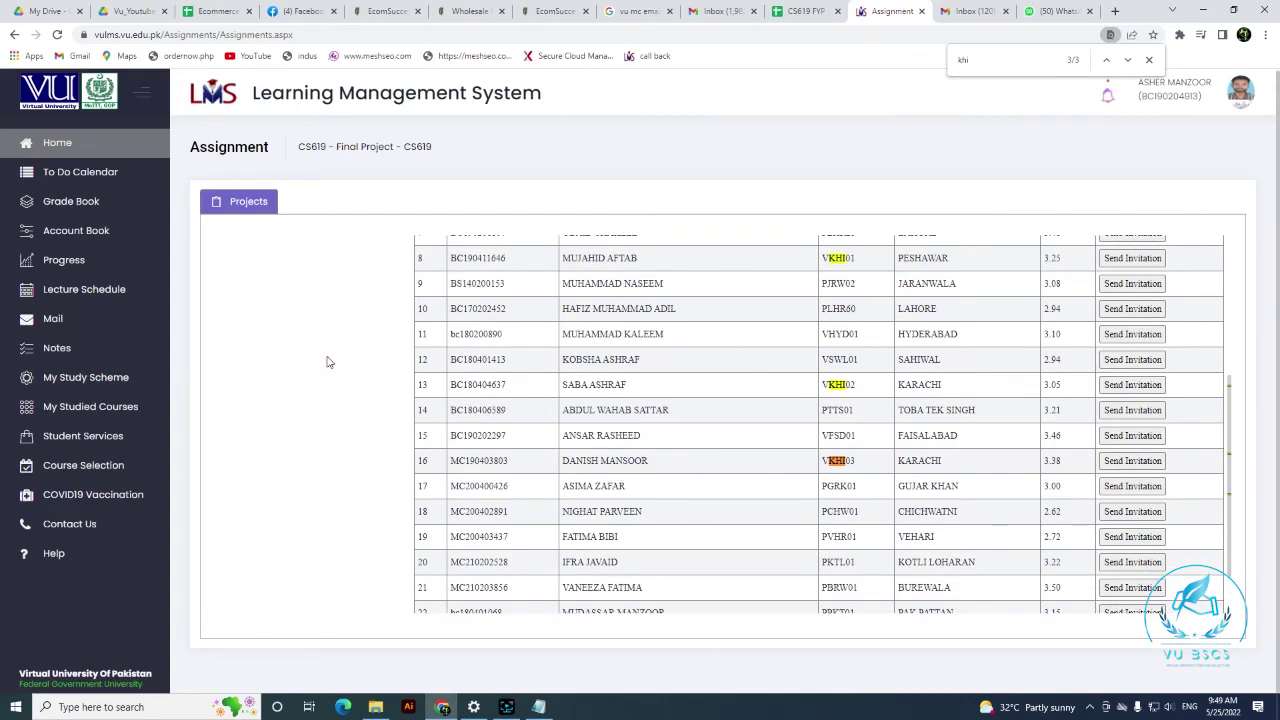
pyautogui.scroll(4, 328, 362)
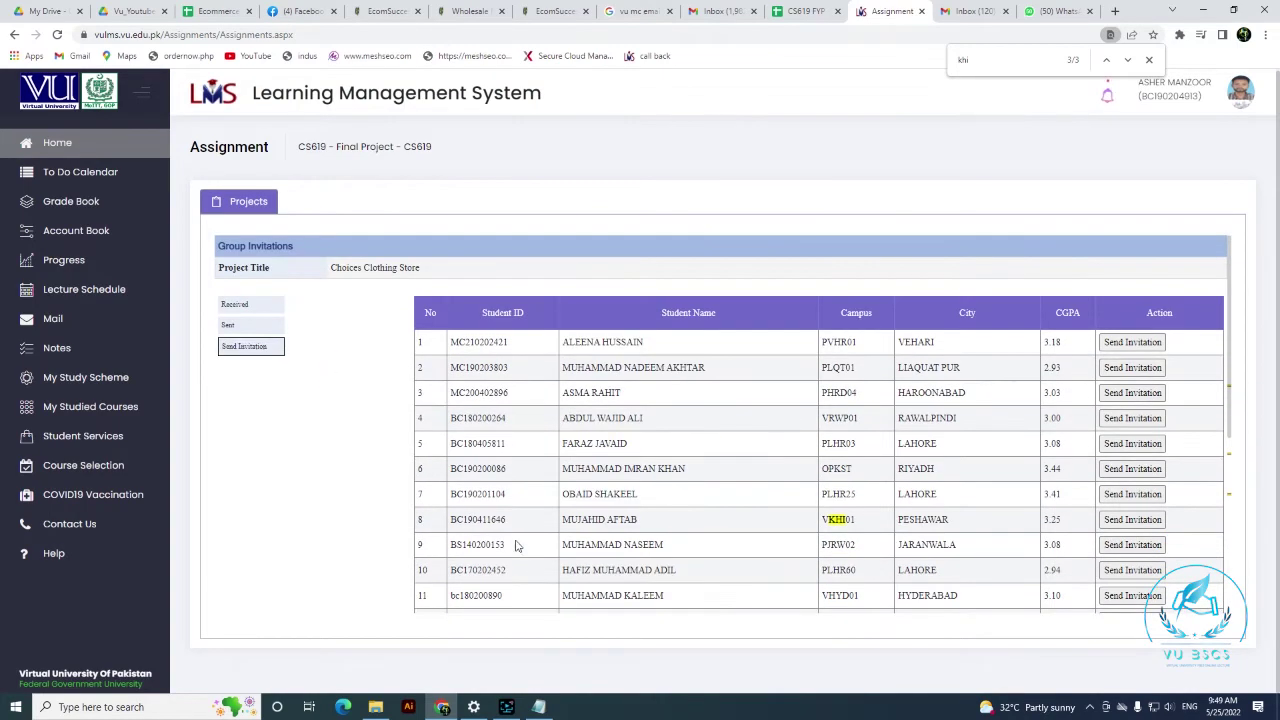